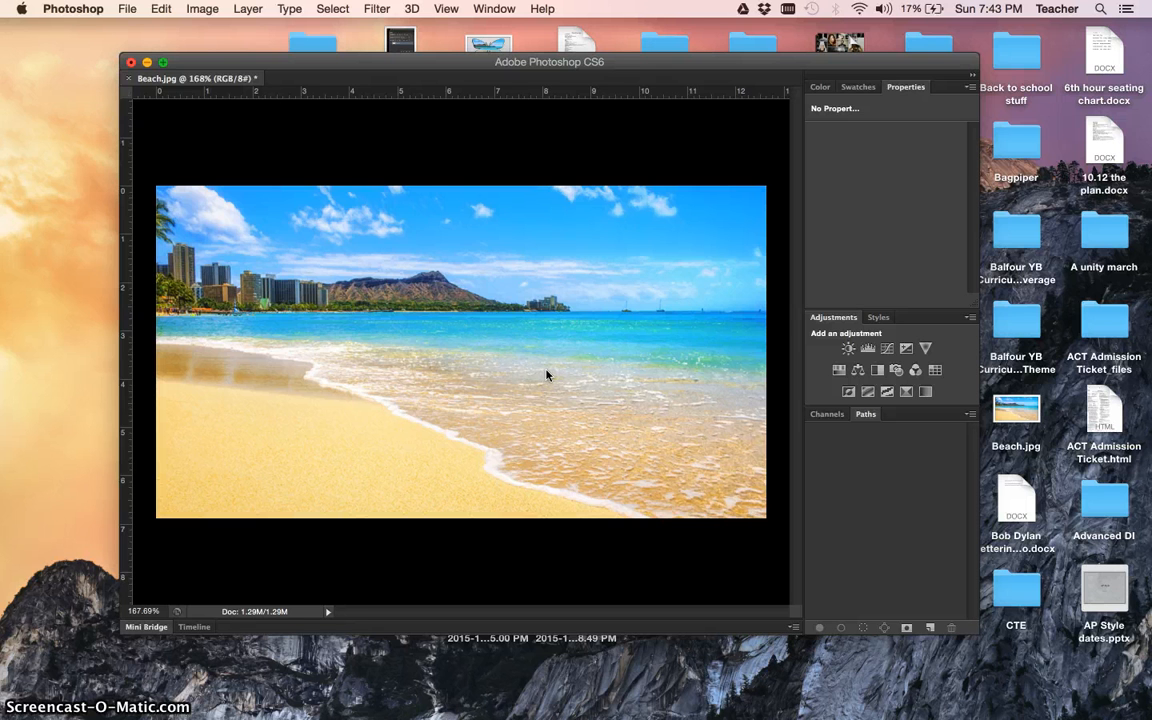
Step: Show the hidden panels and add the text "Vacation" in a text box across the upper half of the beach photo
{"action": "key", "text": "Tab"}
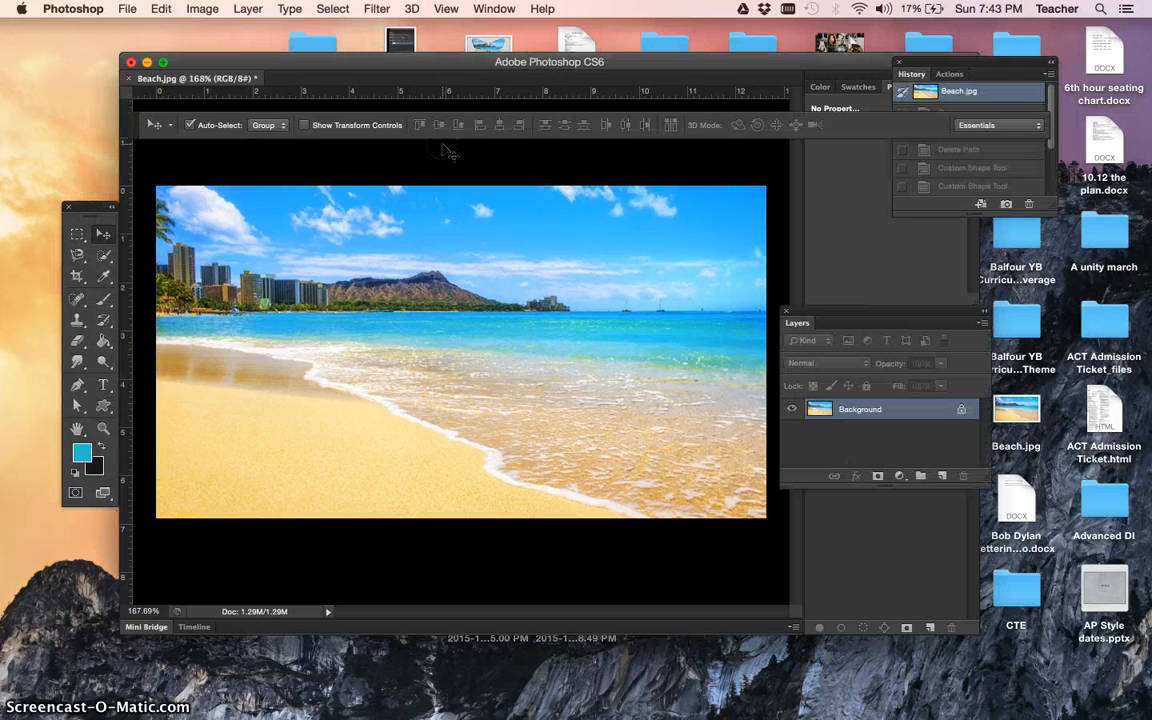
{"action": "left_click", "coordinate": [103, 384]}
{"action": "left_click_drag", "start_coordinate": [202, 268], "coordinate": [620, 373]}
{"action": "type", "text": "Va"}
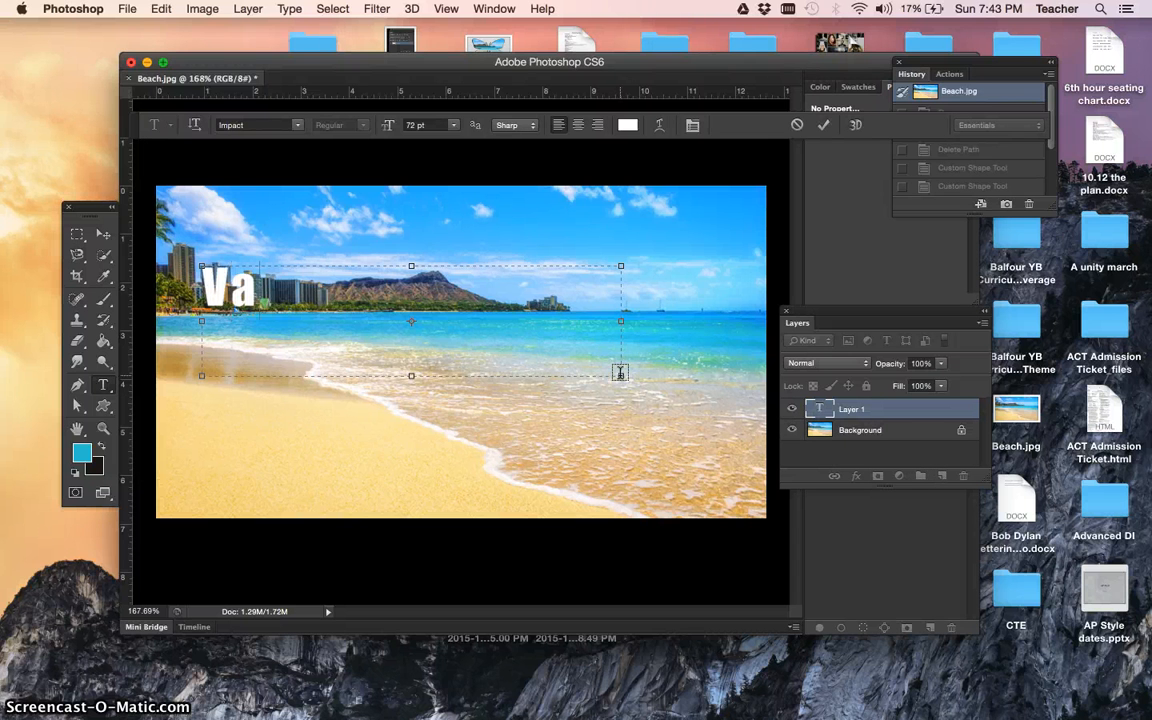
{"action": "type", "text": "cation"}
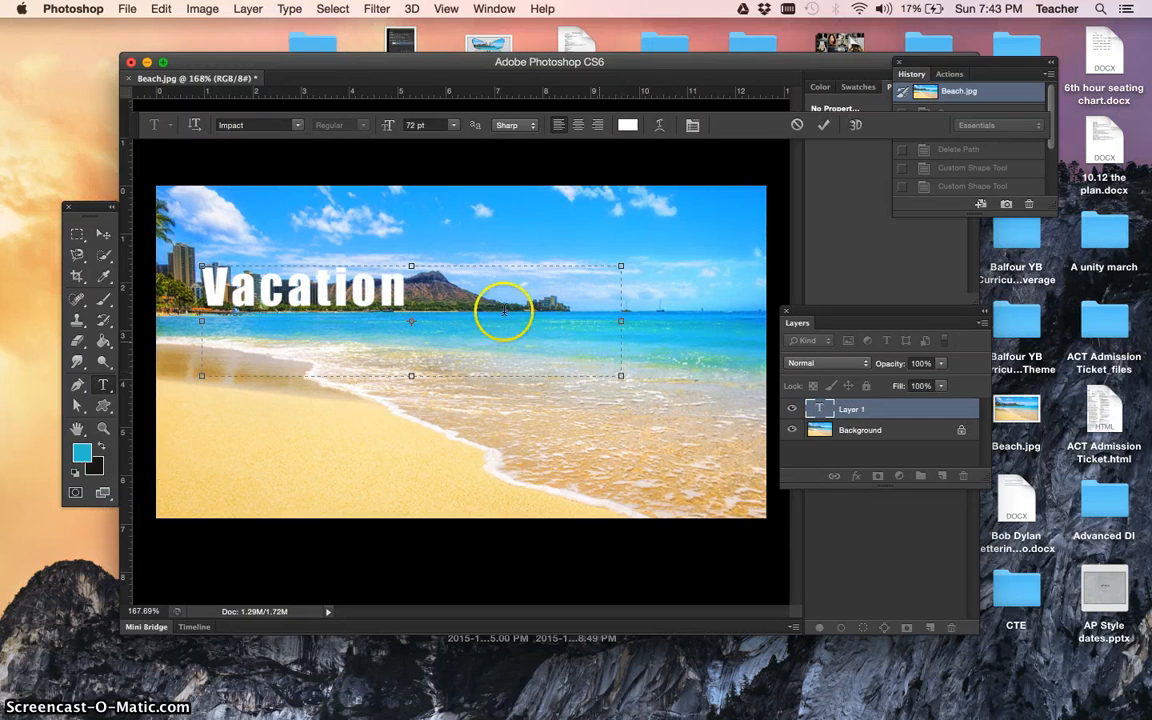
Step: Shrink the text box to fit closely around "Vacation" and commit the text
{"action": "left_click", "coordinate": [454, 127]}
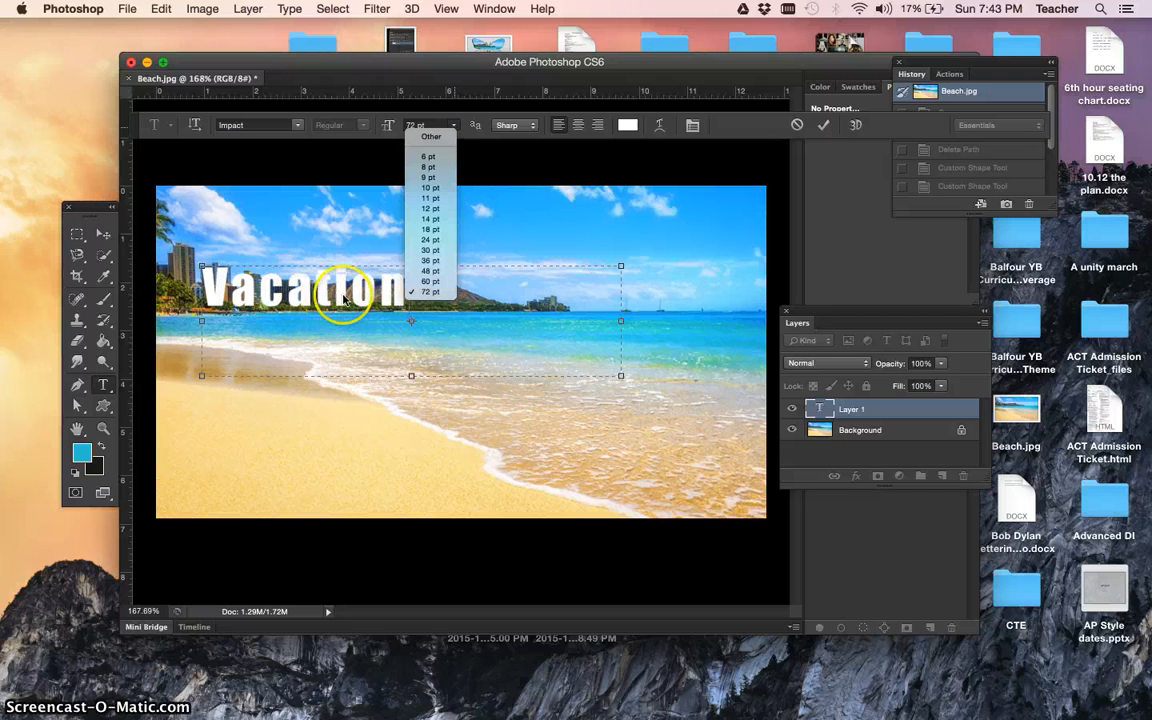
{"action": "left_click", "coordinate": [620, 377]}
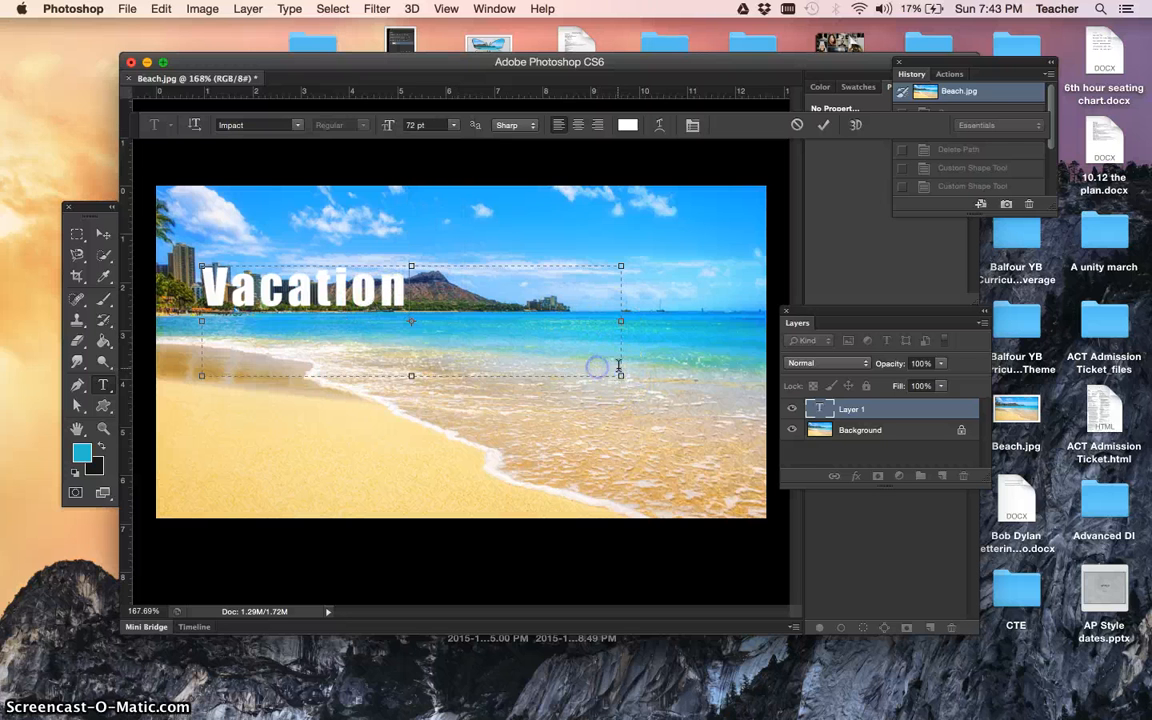
{"action": "left_click_drag", "start_coordinate": [621, 379], "coordinate": [419, 324]}
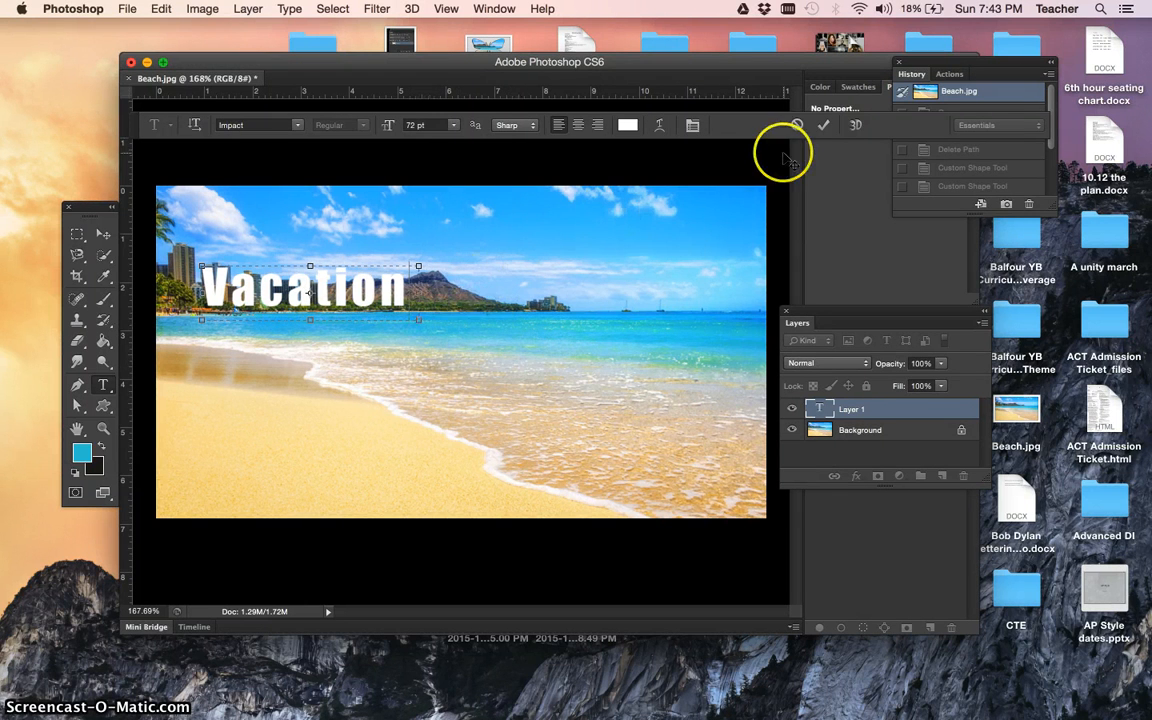
{"action": "left_click", "coordinate": [824, 129]}
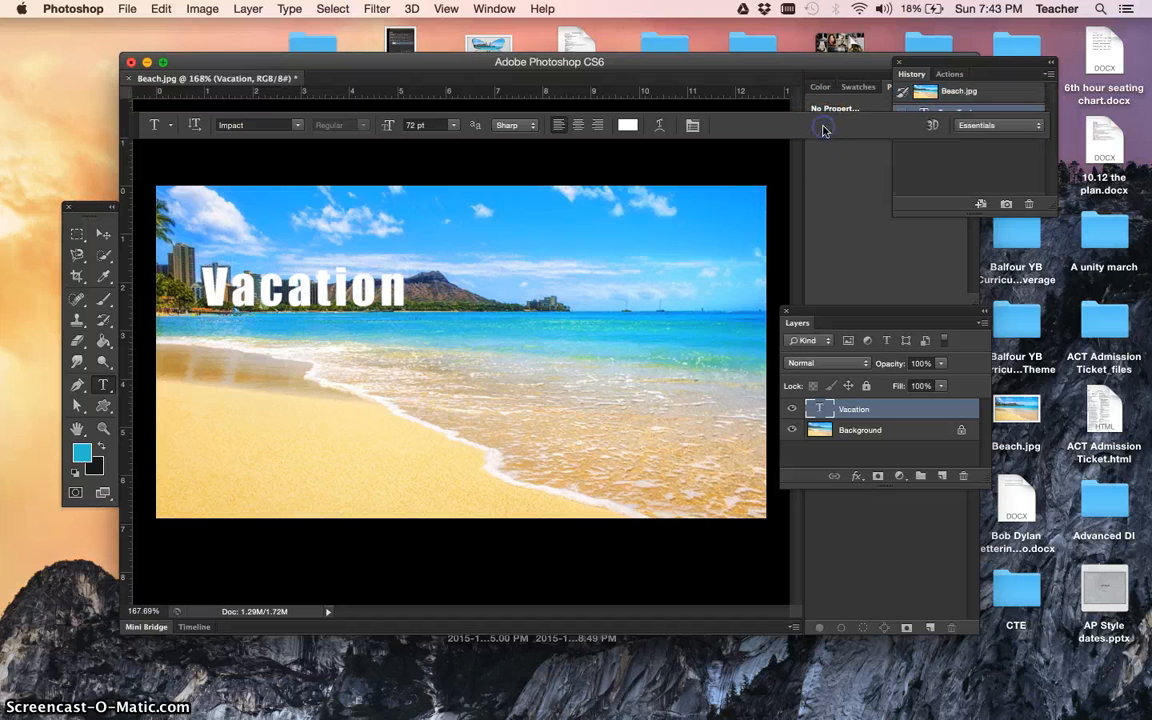
Step: Move the Vacation text over the water and stretch it with Free Transform to about 285.5% width and 587.2% height
{"action": "left_click", "coordinate": [103, 236]}
{"action": "left_click_drag", "start_coordinate": [240, 282], "coordinate": [381, 343]}
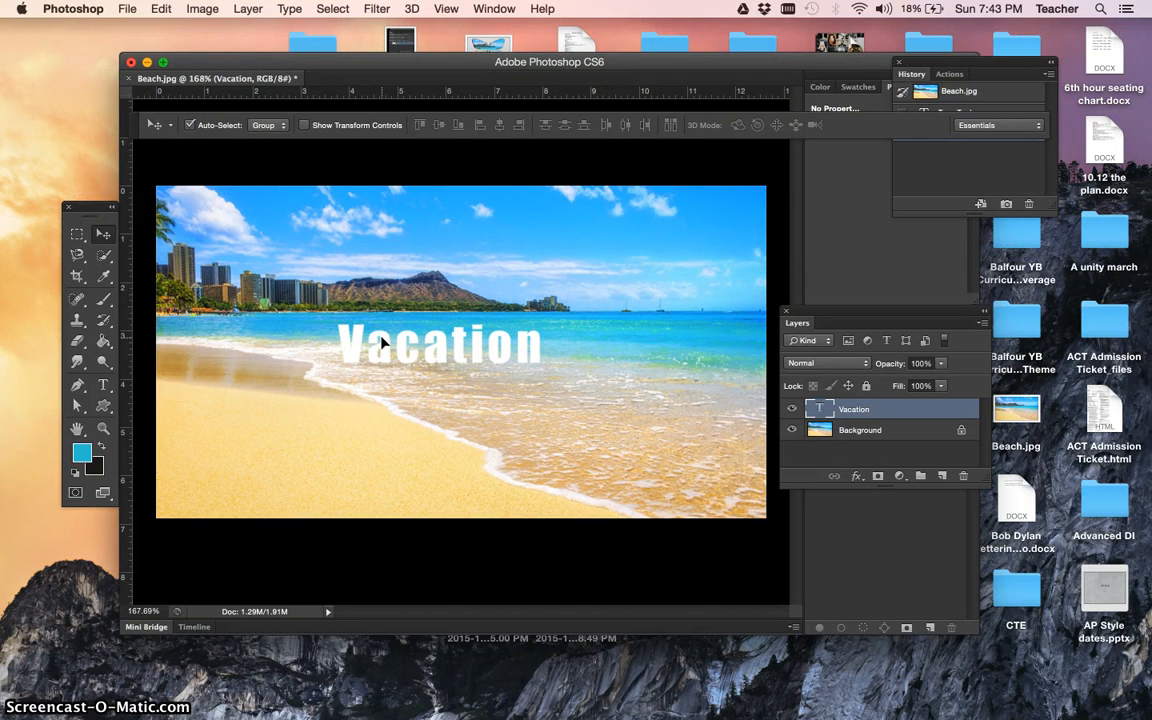
{"action": "key", "text": "ctrl+t"}
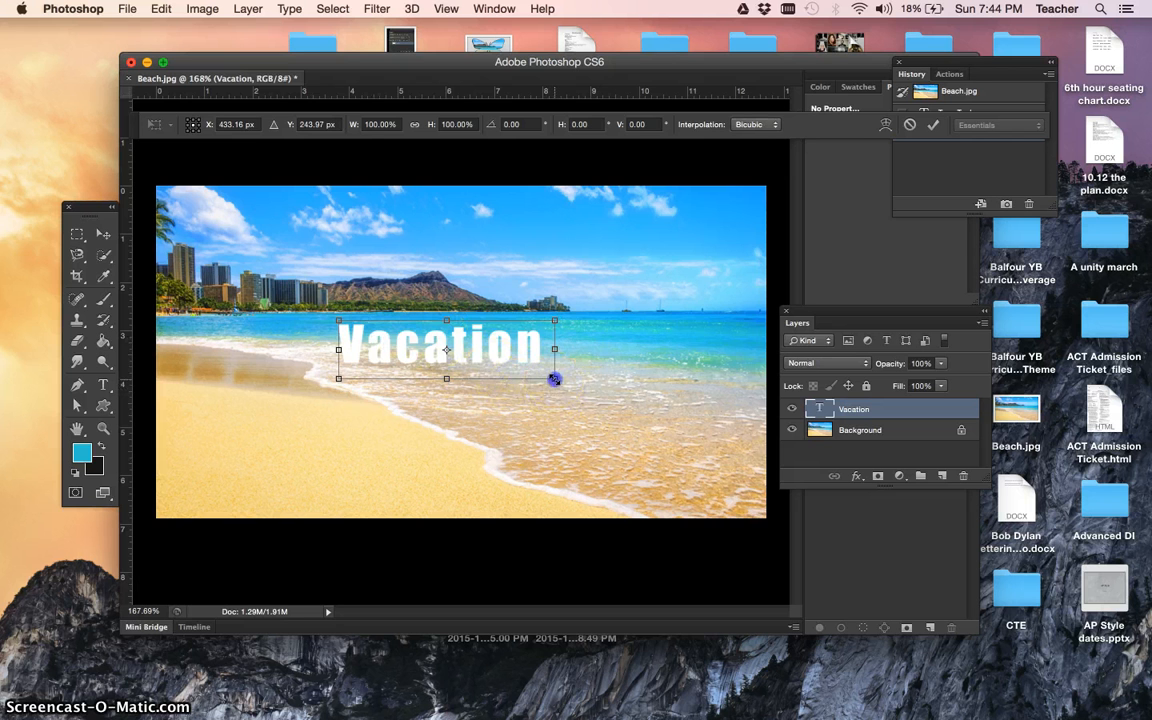
{"action": "left_click_drag", "start_coordinate": [554, 379], "coordinate": [761, 515]}
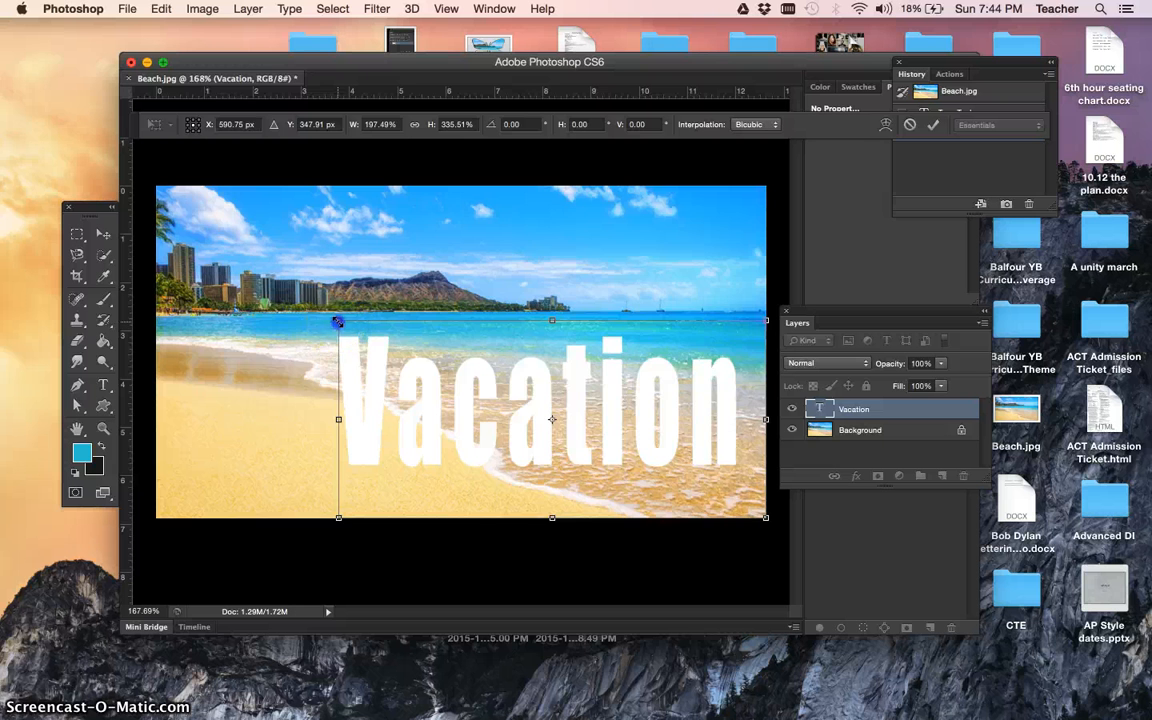
{"action": "left_click_drag", "start_coordinate": [338, 321], "coordinate": [167, 209]}
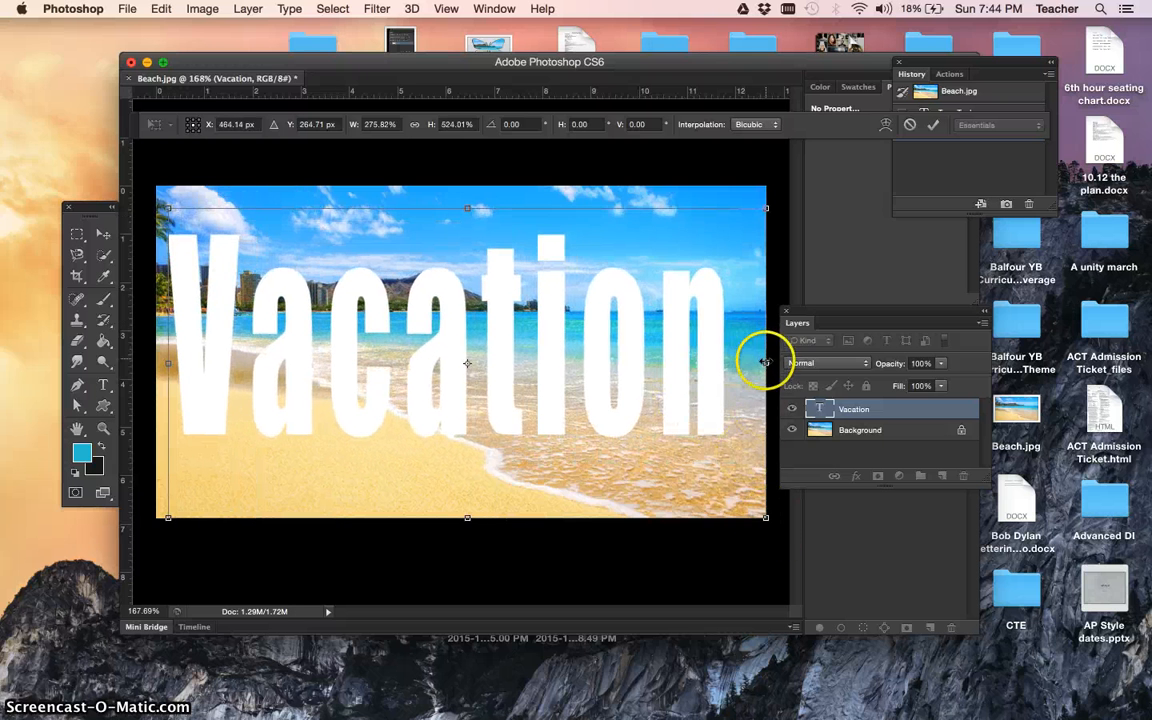
{"action": "mouse_move", "coordinate": [765, 362]}
{"action": "left_mouse_down"}
{"action": "mouse_move", "coordinate": [852, 362]}
{"action": "mouse_move", "coordinate": [786, 362]}
{"action": "left_mouse_up"}
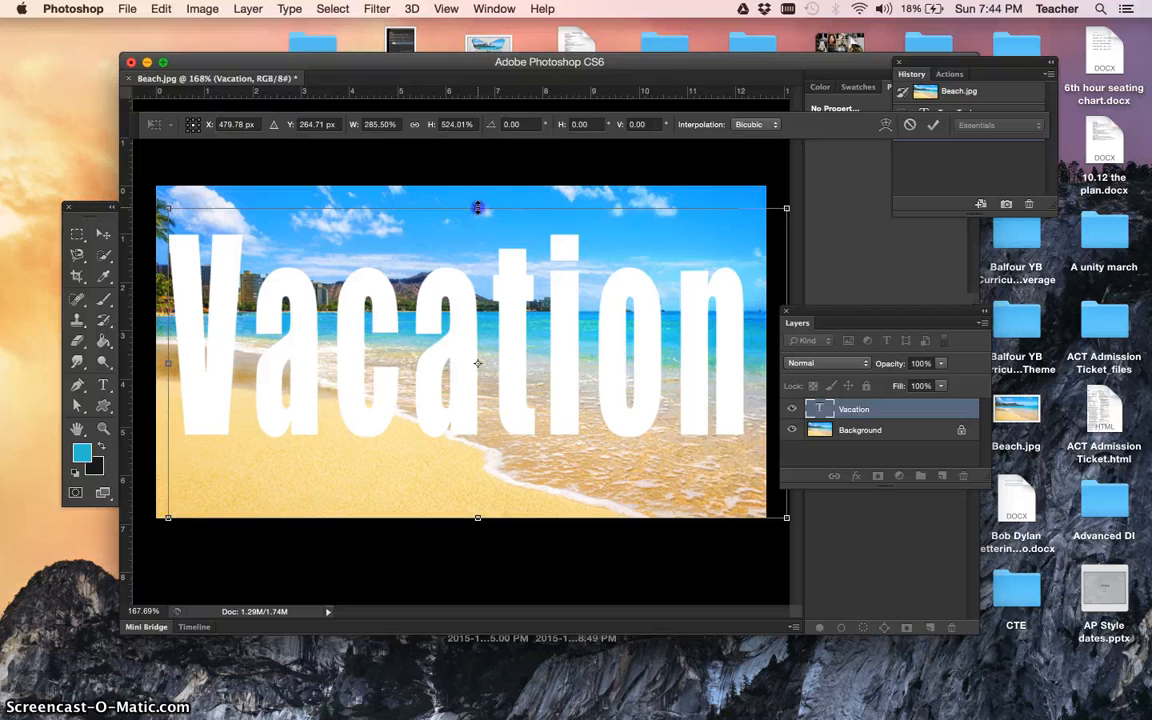
{"action": "left_click_drag", "start_coordinate": [477, 207], "coordinate": [478, 185]}
{"action": "left_click_drag", "start_coordinate": [478, 520], "coordinate": [477, 533]}
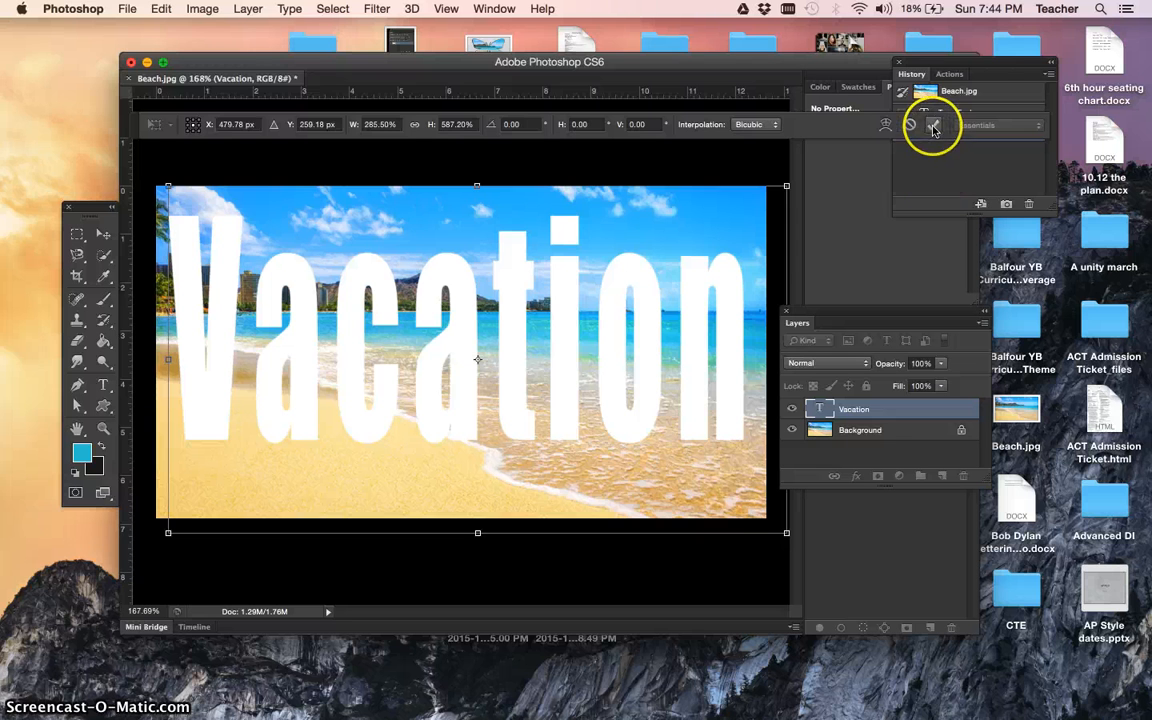
{"action": "left_click", "coordinate": [933, 128]}
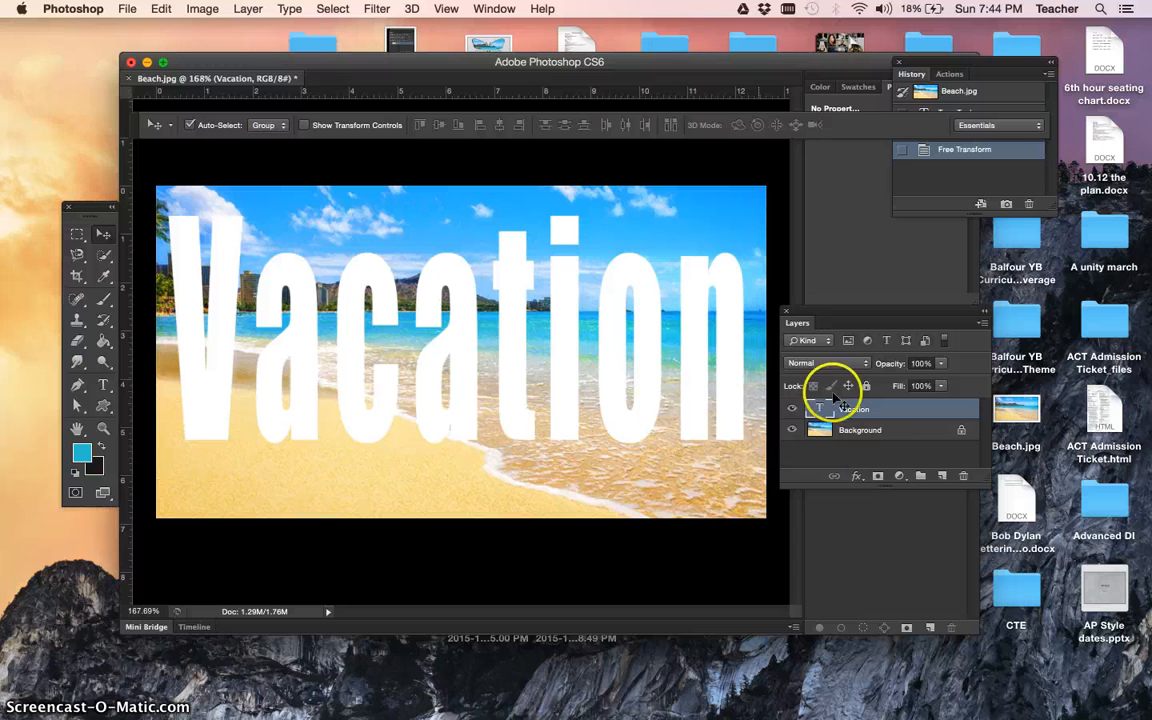
Step: Convert the Background into a regular layer named Layer 0 and place it above the Vacation text layer
{"action": "double_click", "coordinate": [892, 432]}
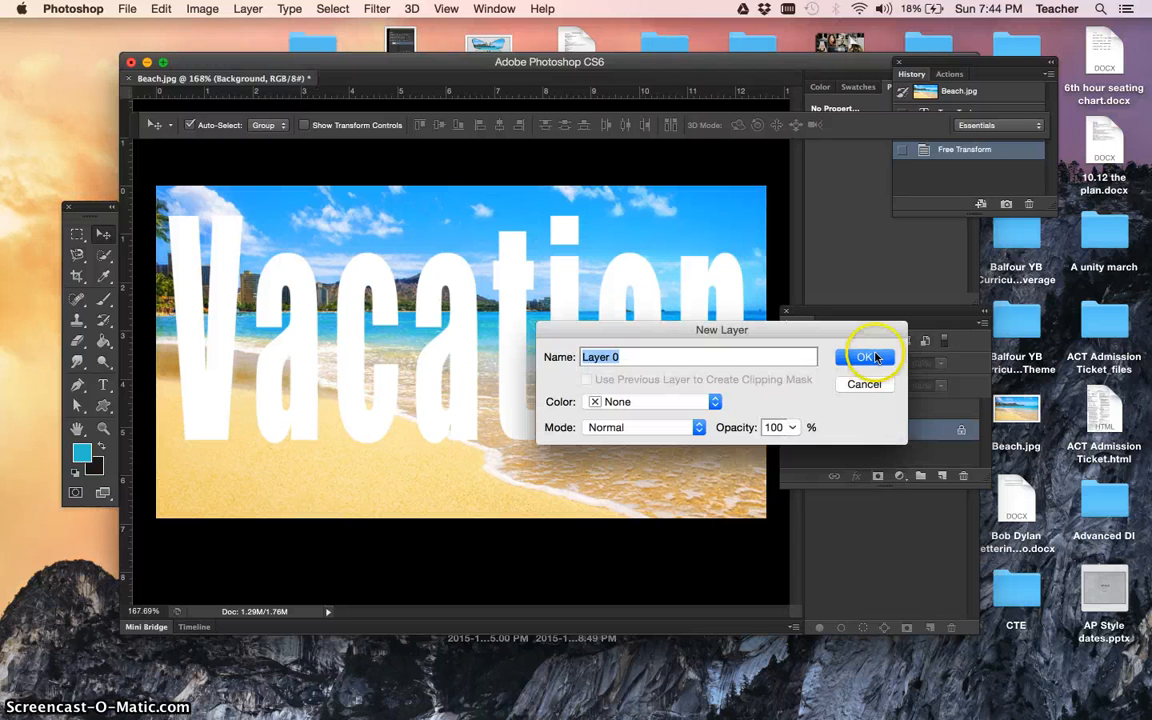
{"action": "left_click", "coordinate": [866, 360]}
{"action": "left_click_drag", "start_coordinate": [872, 428], "coordinate": [868, 408]}
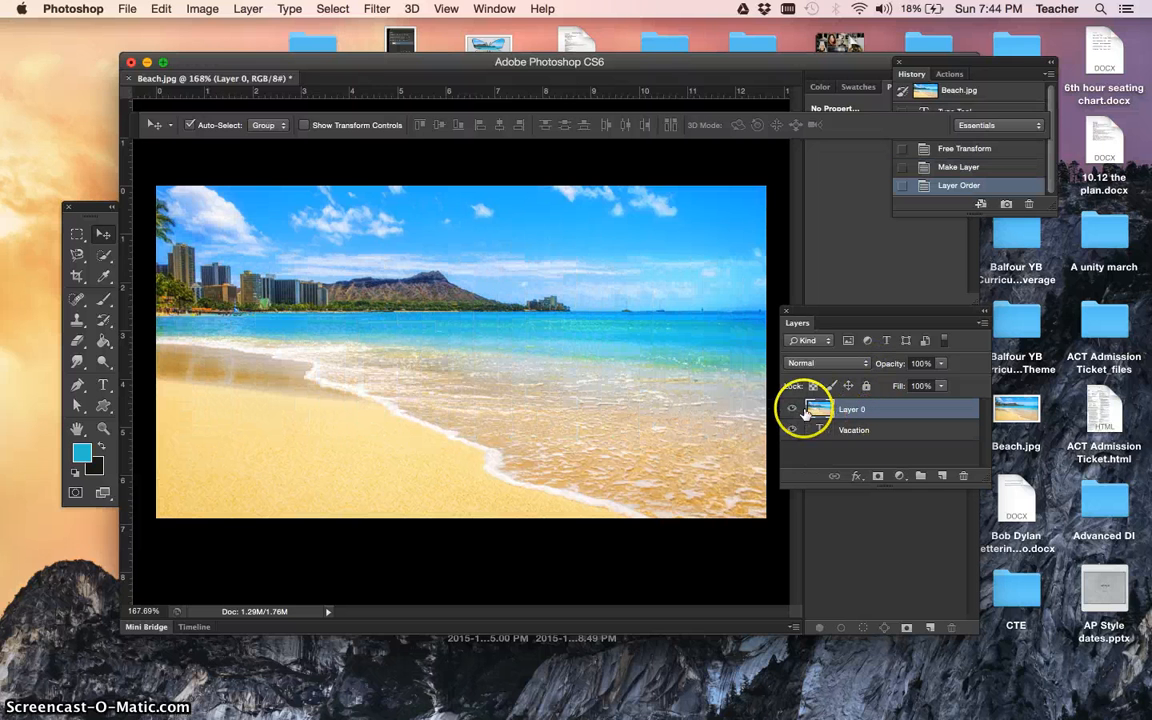
{"action": "left_click", "coordinate": [792, 410]}
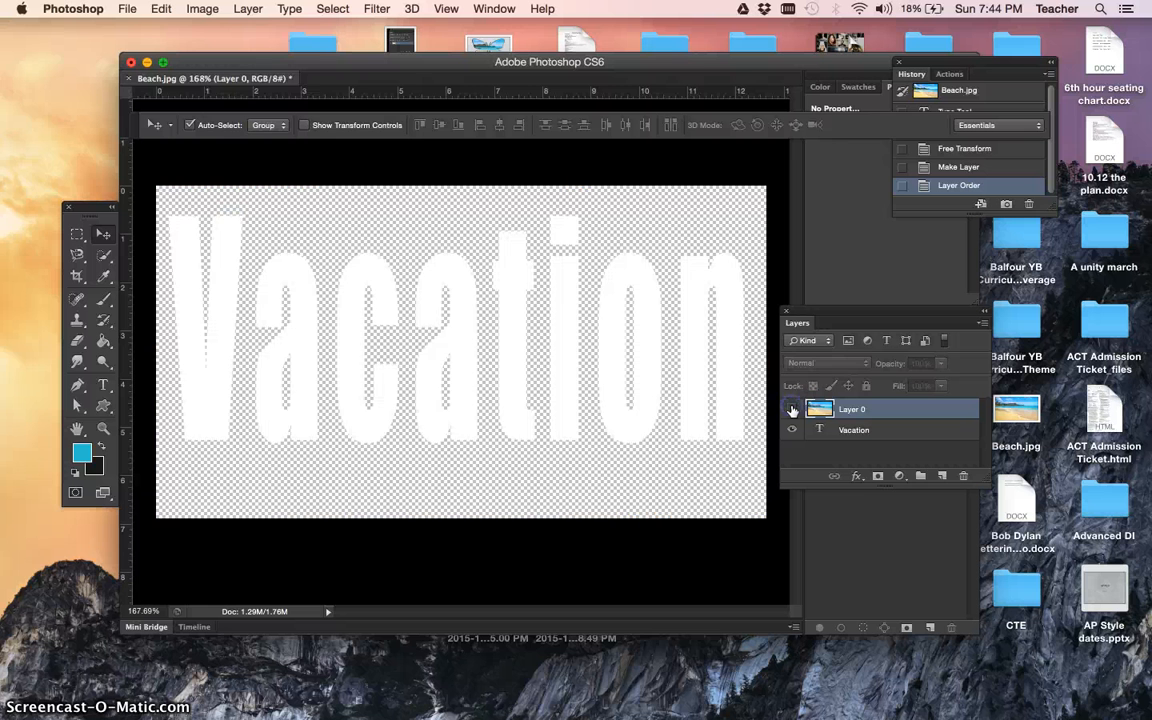
{"action": "left_click", "coordinate": [792, 410]}
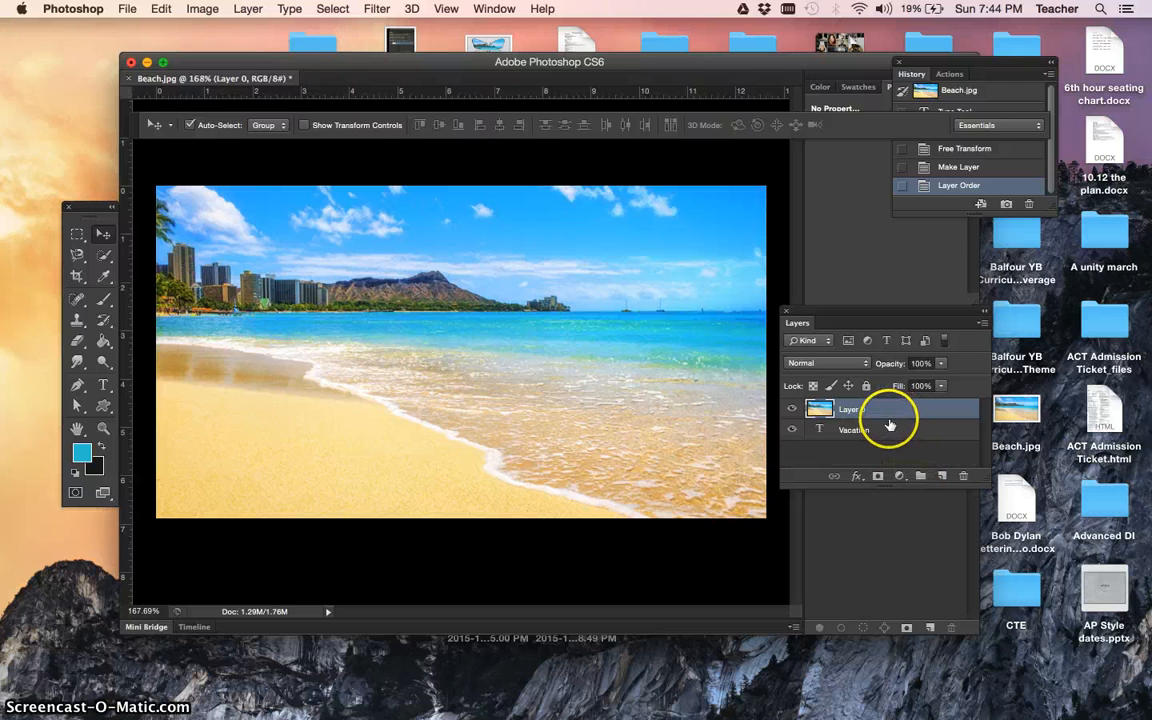
Step: Try clipping Layer 0 to the Vacation text layer, and undo the clipping mask
{"action": "left_click_drag", "start_coordinate": [890, 425], "coordinate": [890, 415]}
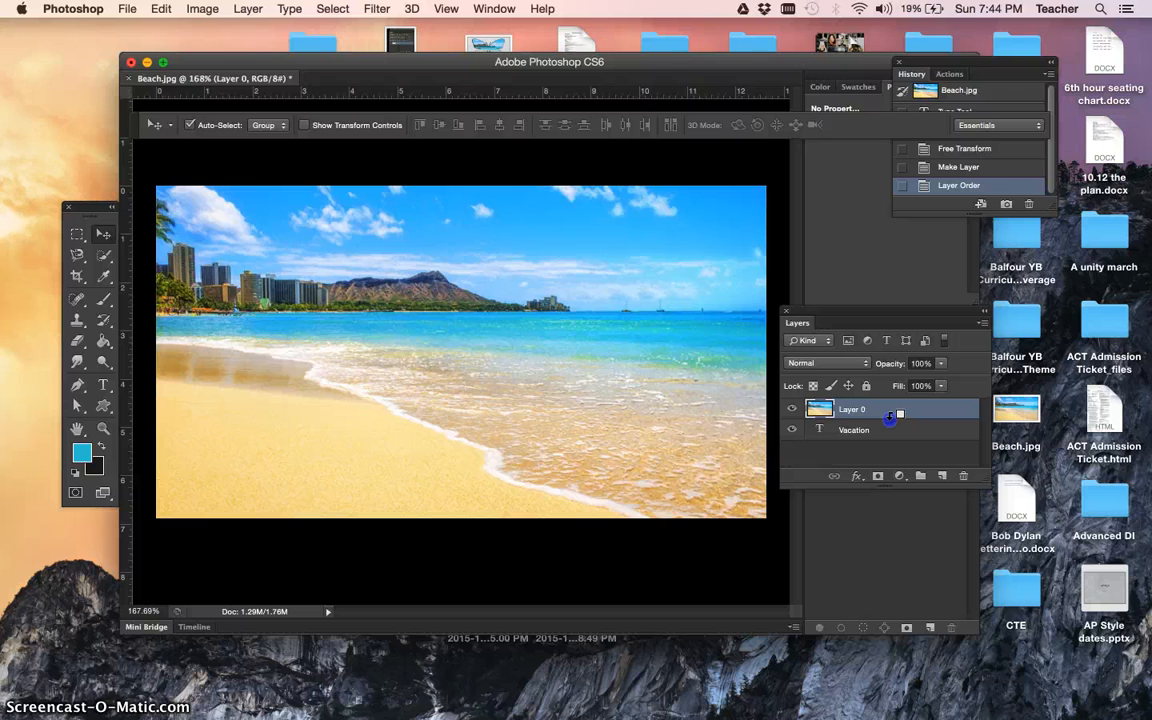
{"action": "left_click", "coordinate": [890, 417], "text": "alt"}
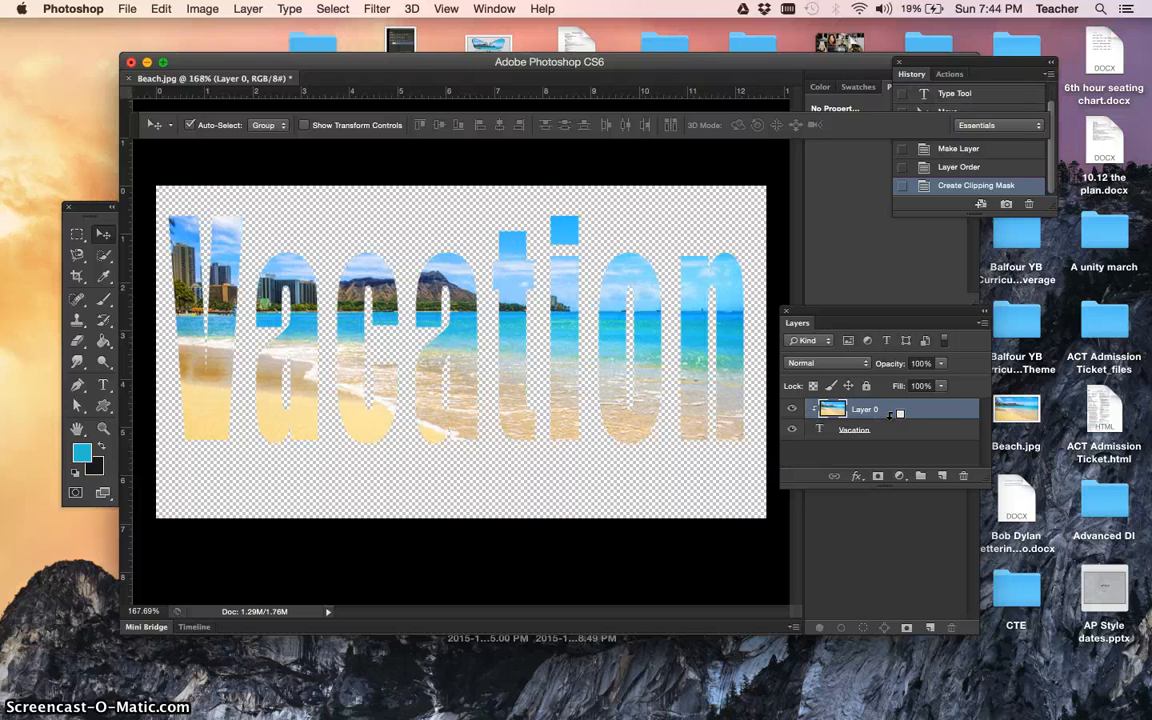
{"action": "key", "text": "super+z"}
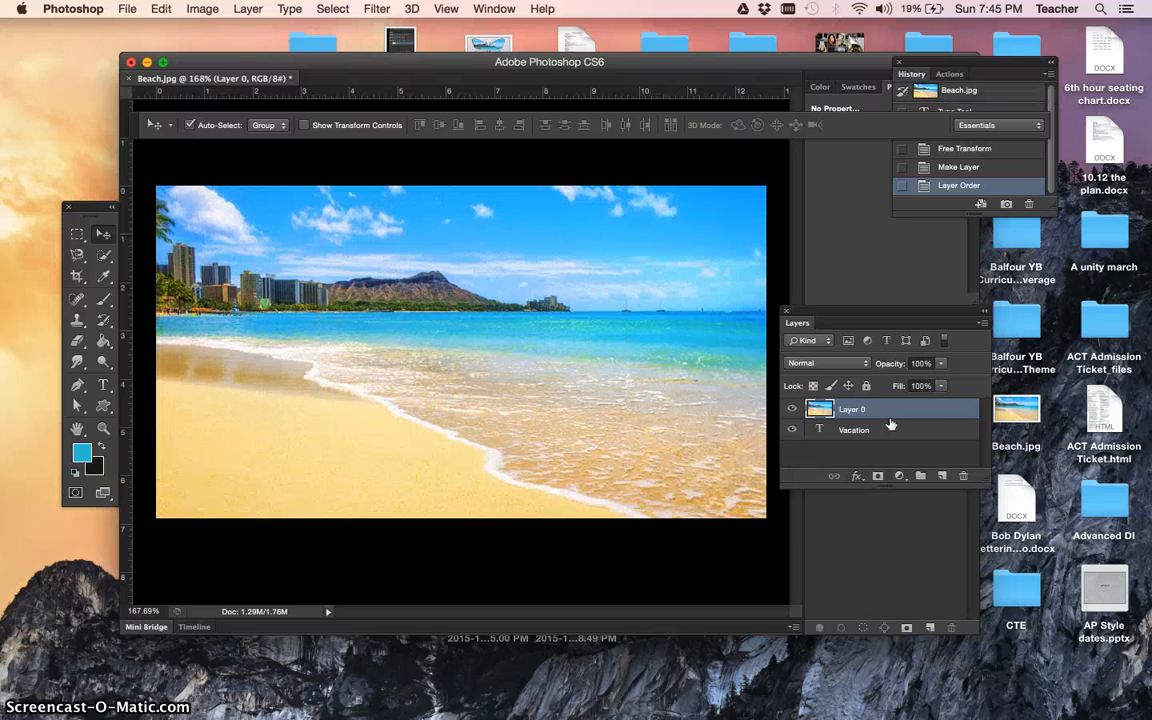
{"action": "left_click", "coordinate": [983, 326]}
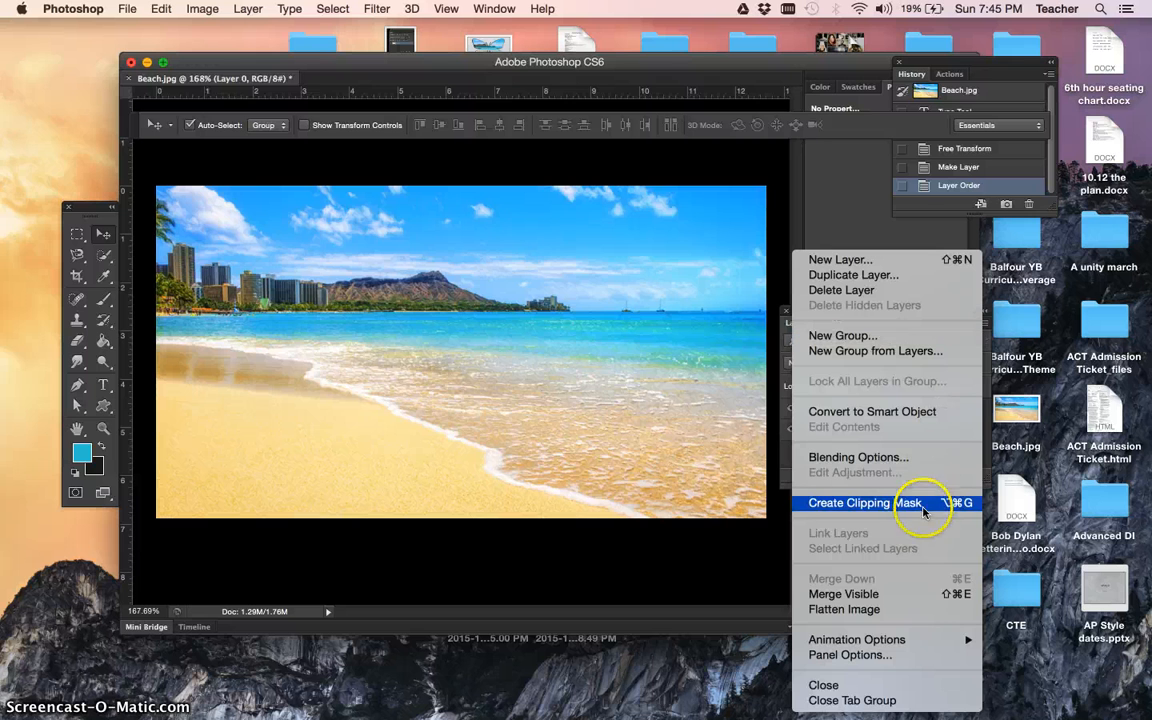
{"action": "left_click", "coordinate": [738, 581]}
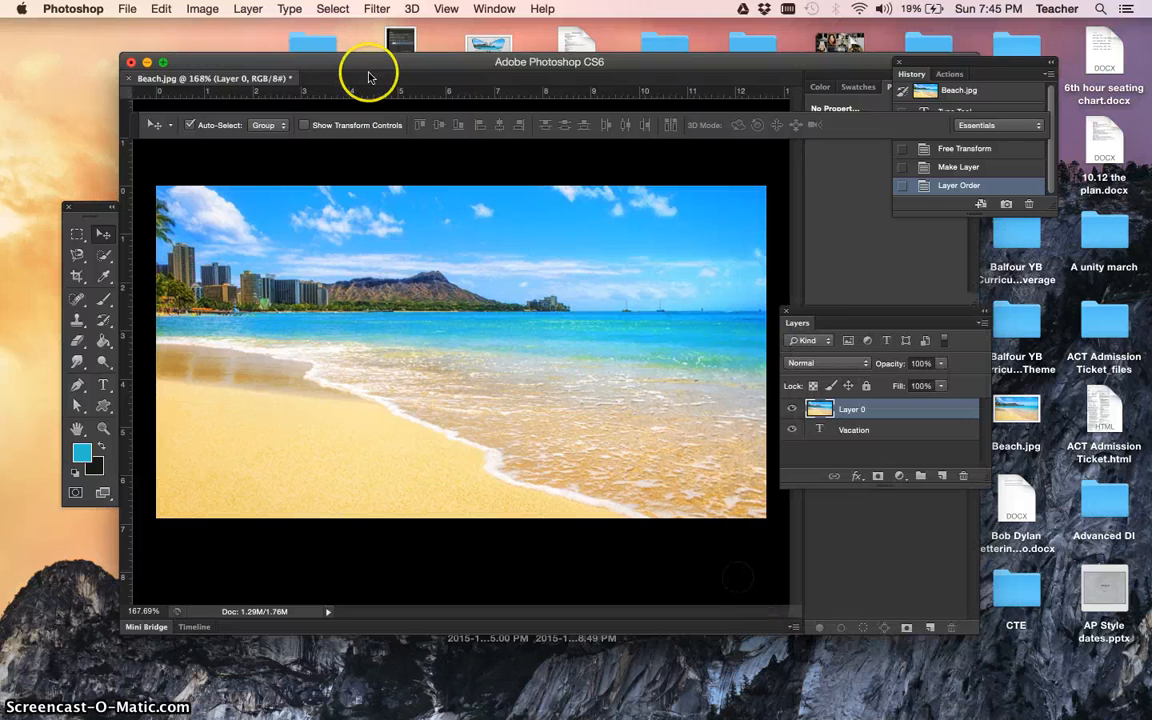
{"action": "left_click", "coordinate": [247, 9]}
{"action": "mouse_move", "coordinate": [283, 310]}
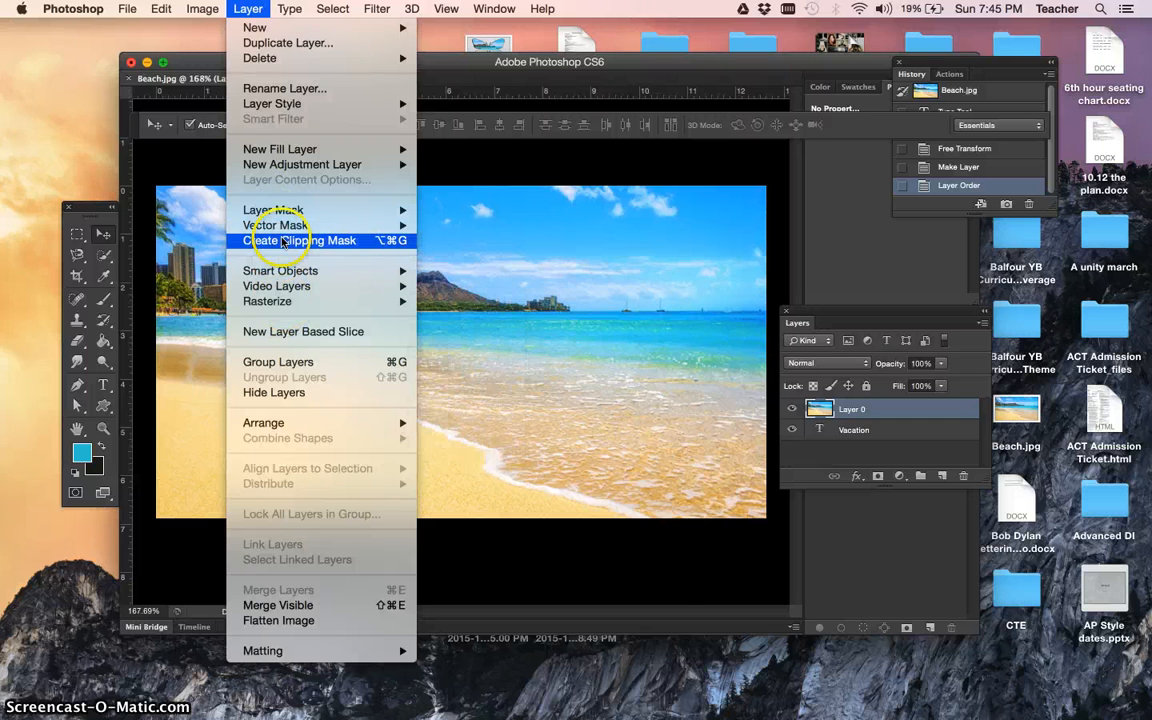
{"action": "left_click", "coordinate": [667, 574]}
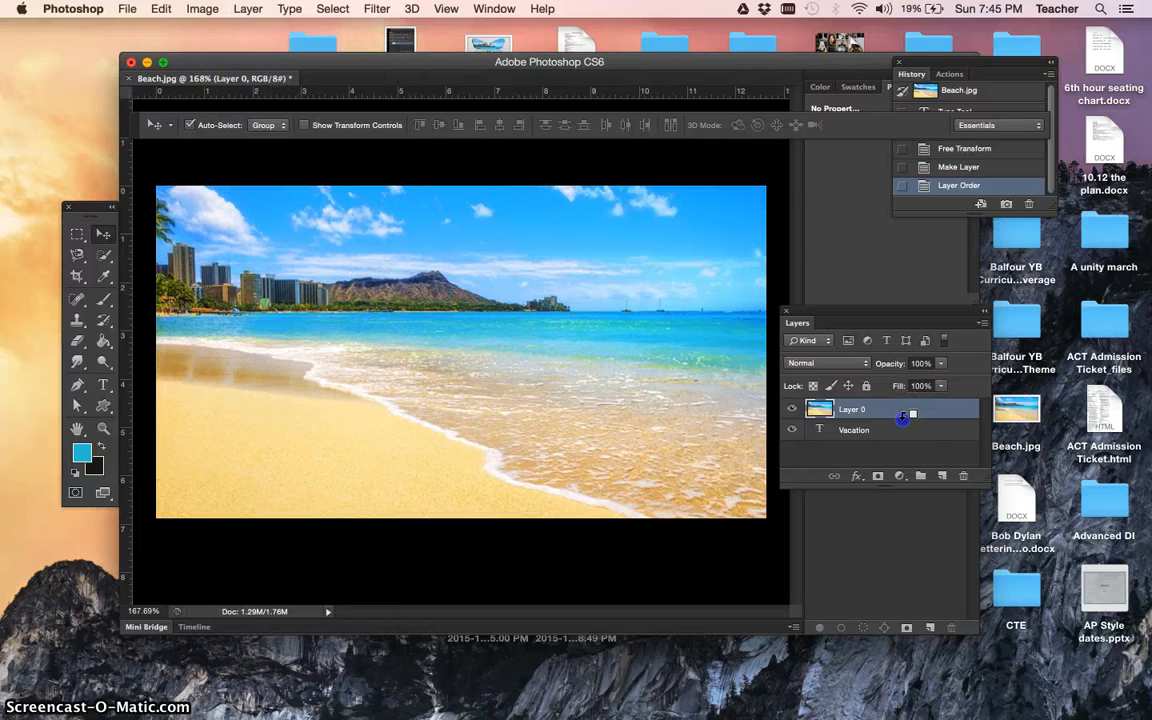
Step: Create a clipping mask that clips Layer 0 to the Vacation text layer
{"action": "left_click", "coordinate": [902, 418], "text": "alt"}
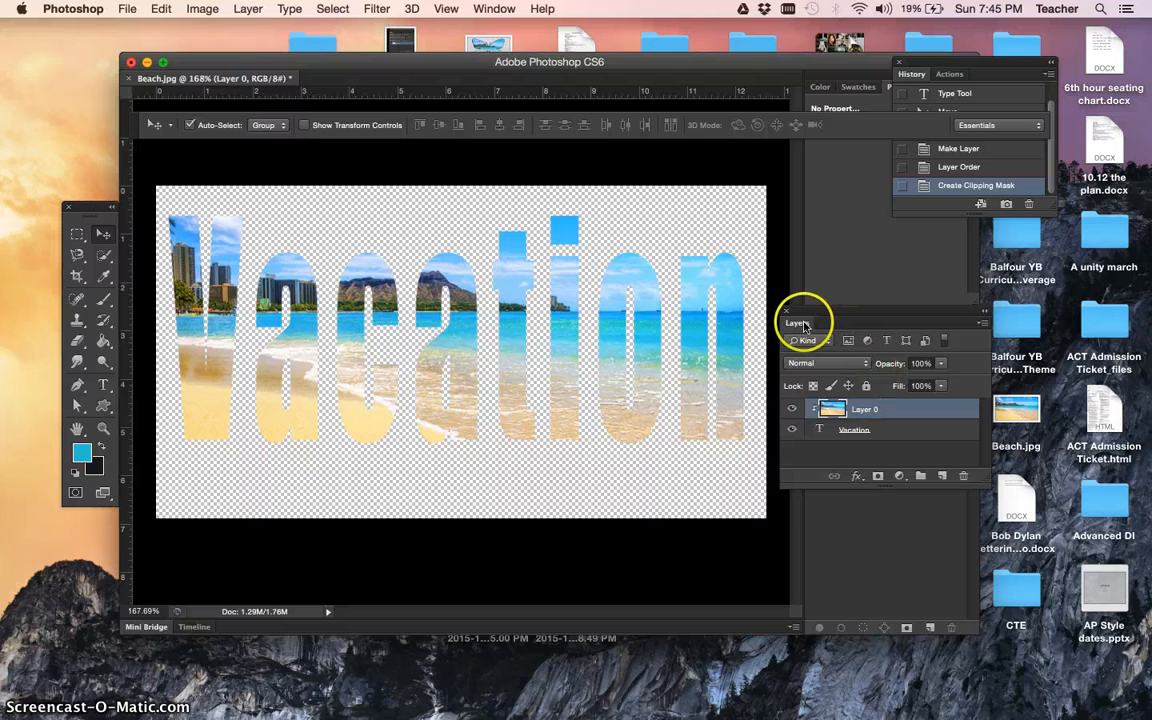
{"action": "left_click", "coordinate": [857, 479]}
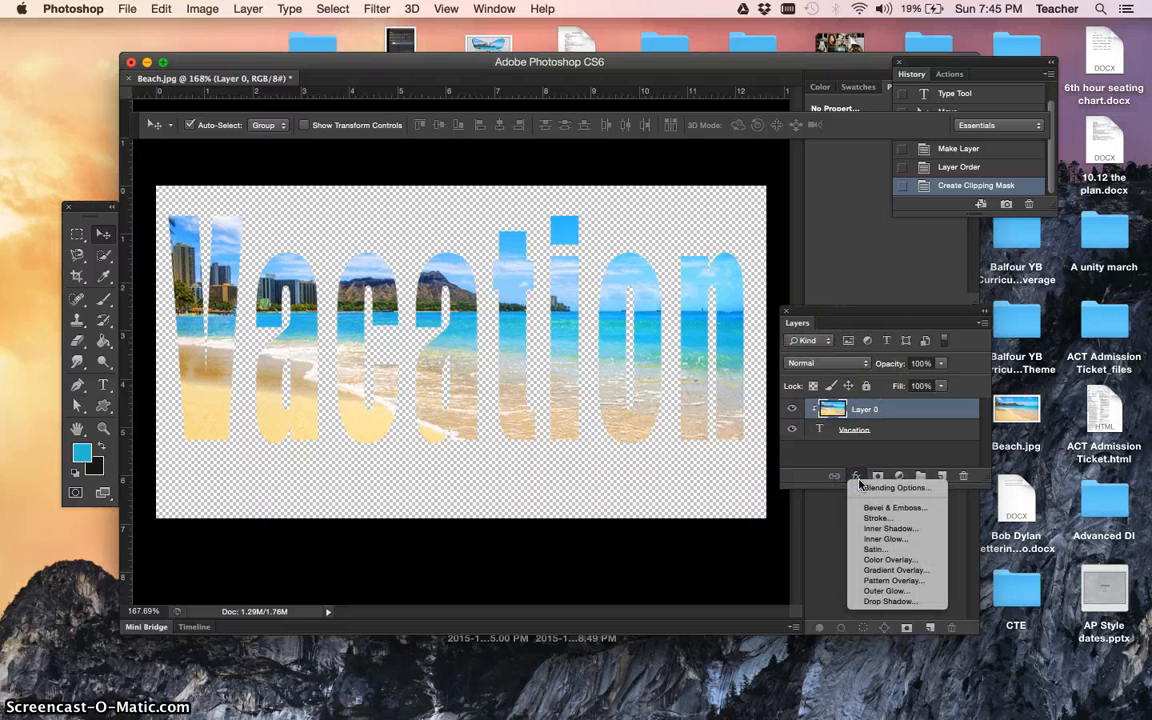
{"action": "left_click", "coordinate": [884, 602]}
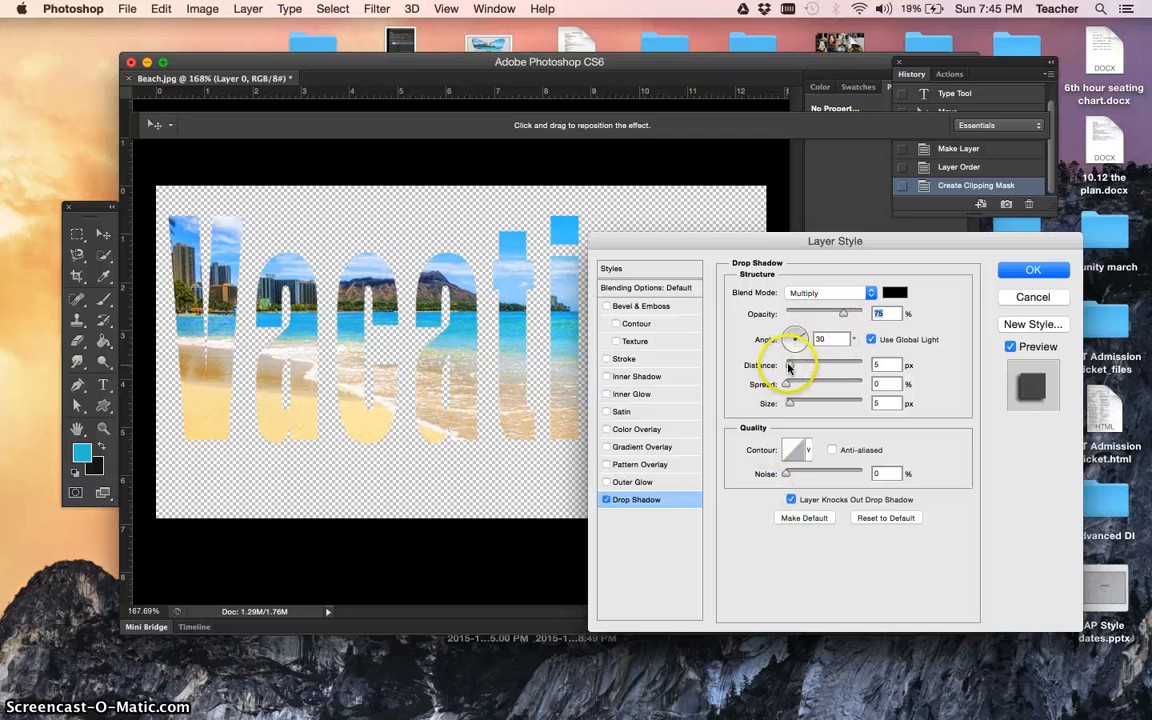
{"action": "left_click_drag", "start_coordinate": [788, 367], "coordinate": [797, 368]}
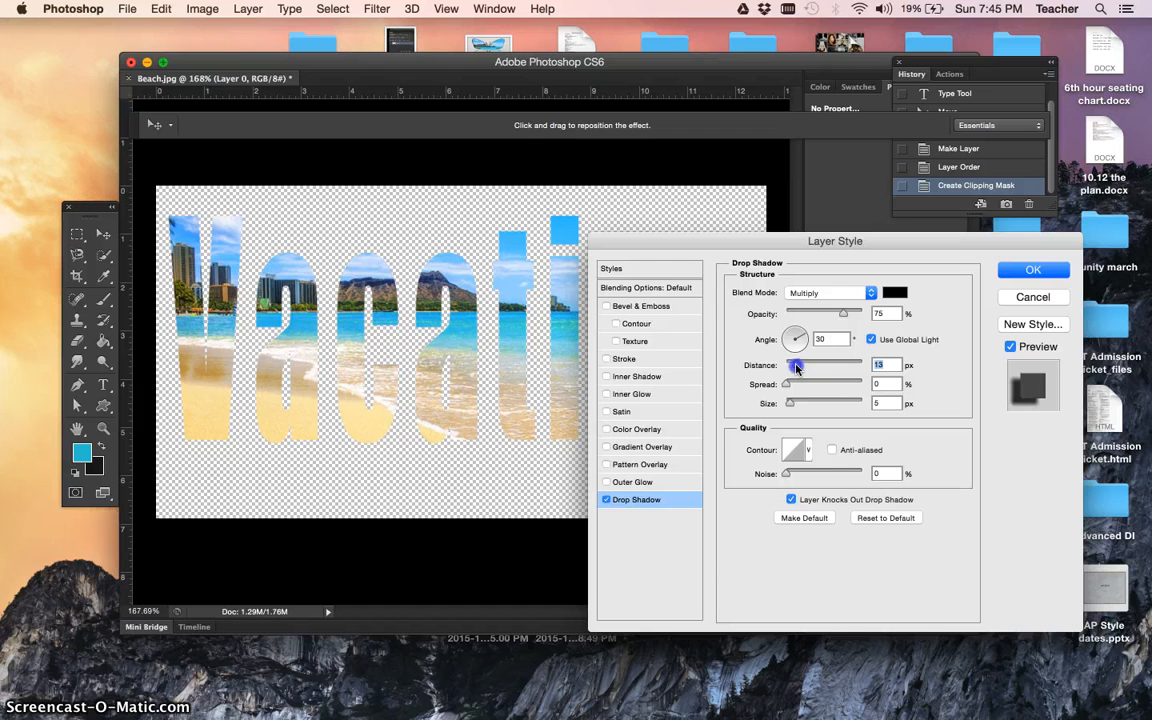
{"action": "left_click", "coordinate": [1033, 298]}
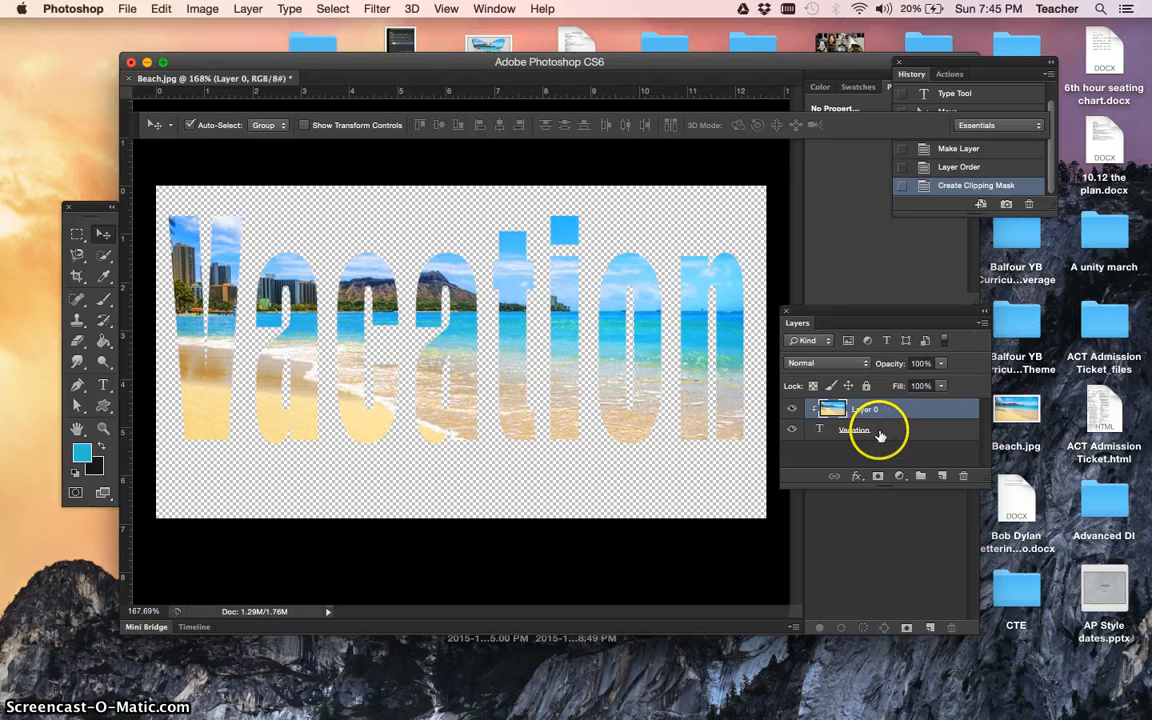
Step: Add a drop shadow to the Vacation text layer with a distance of 20 px
{"action": "left_click", "coordinate": [880, 433]}
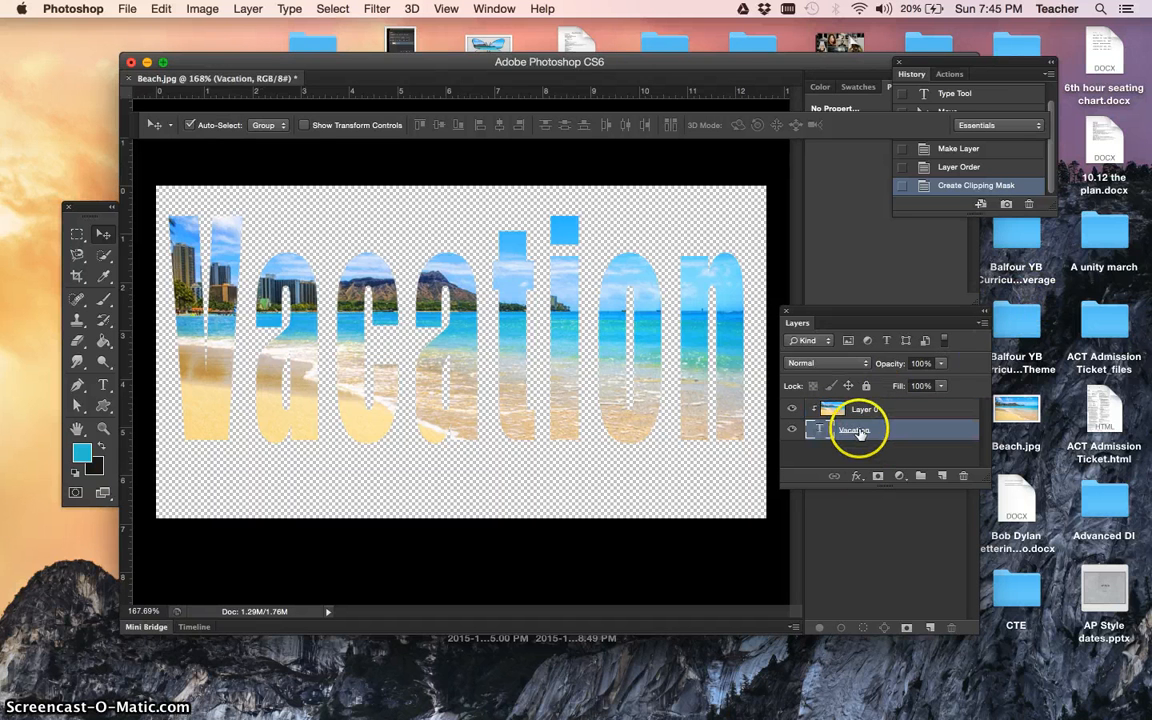
{"action": "left_click", "coordinate": [856, 477]}
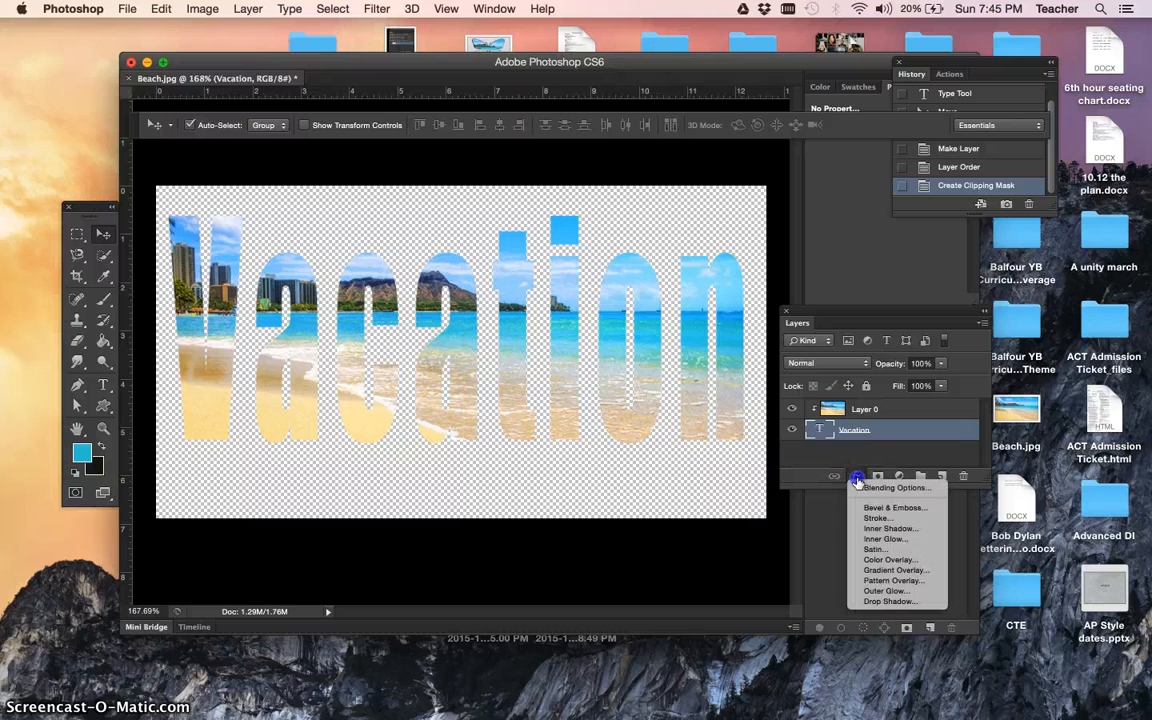
{"action": "left_click", "coordinate": [878, 601]}
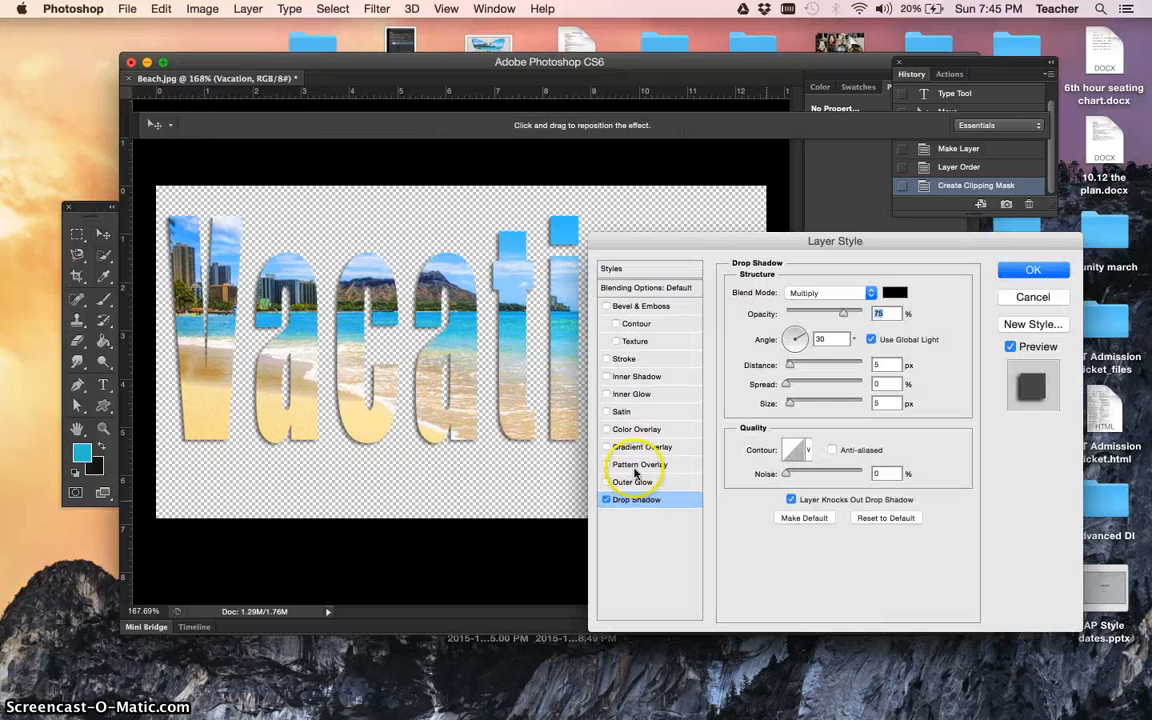
{"action": "left_click_drag", "start_coordinate": [692, 242], "coordinate": [799, 237]}
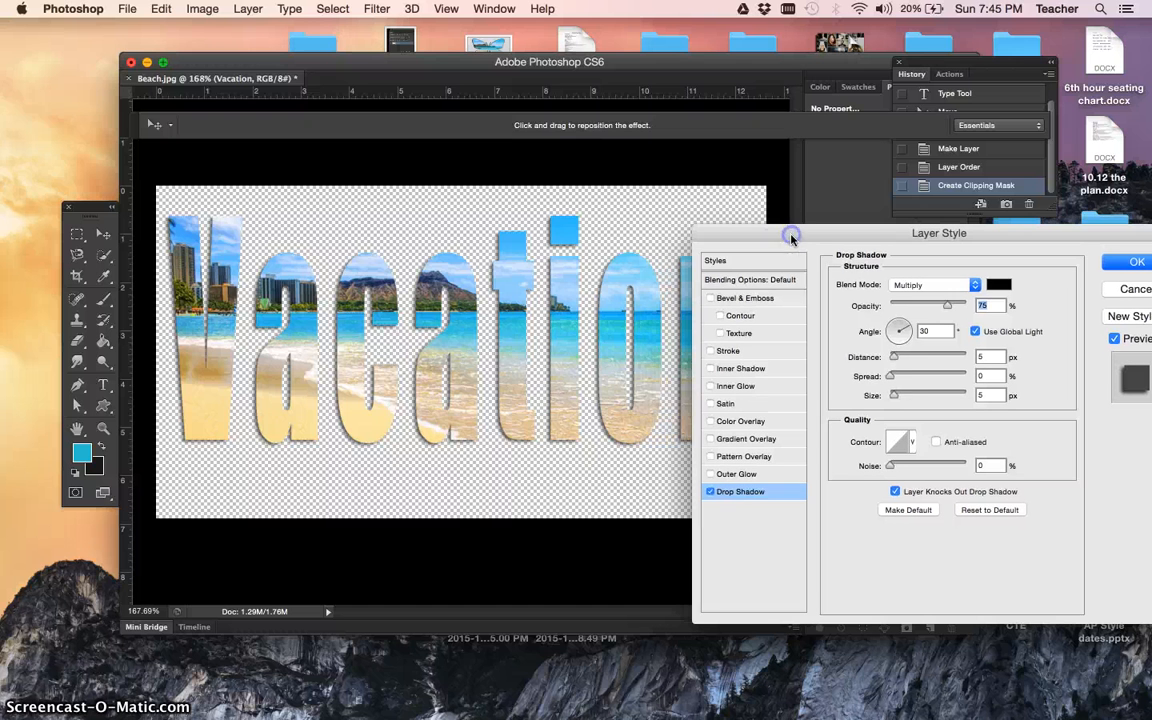
{"action": "mouse_move", "coordinate": [893, 357]}
{"action": "left_mouse_down"}
{"action": "mouse_move", "coordinate": [887, 334]}
{"action": "mouse_move", "coordinate": [906, 362]}
{"action": "left_mouse_up"}
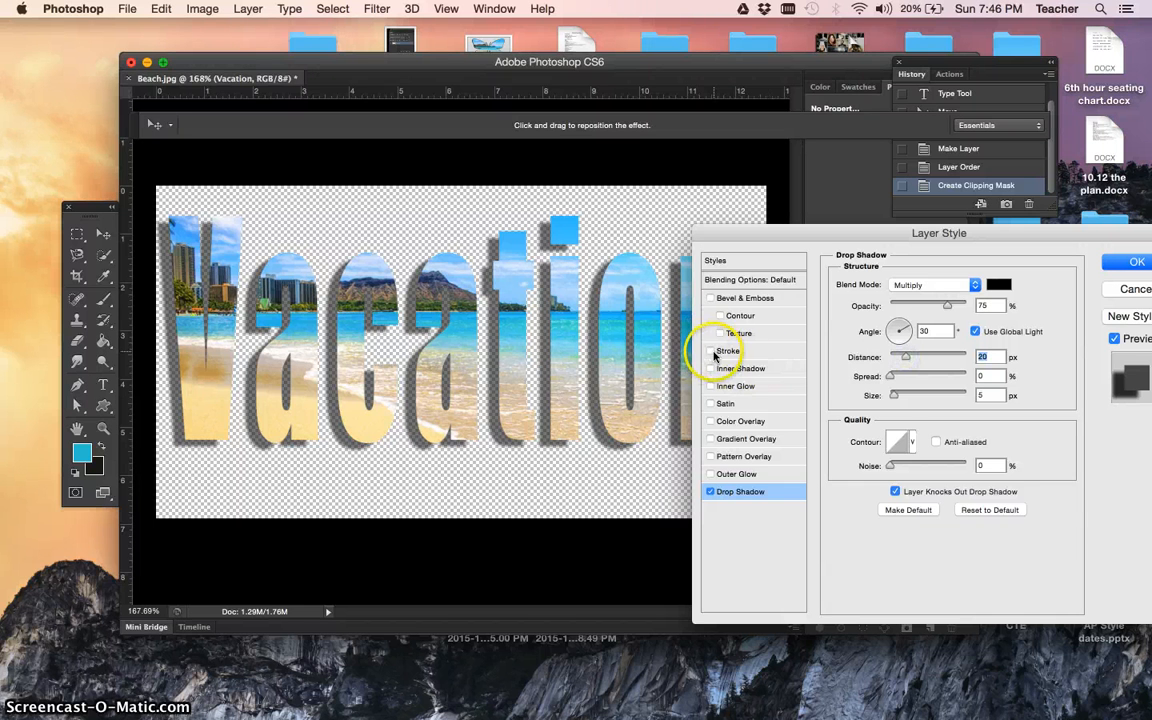
Step: Try a black outside stroke with a size of 8 px around the Vacation text
{"action": "left_click", "coordinate": [711, 352]}
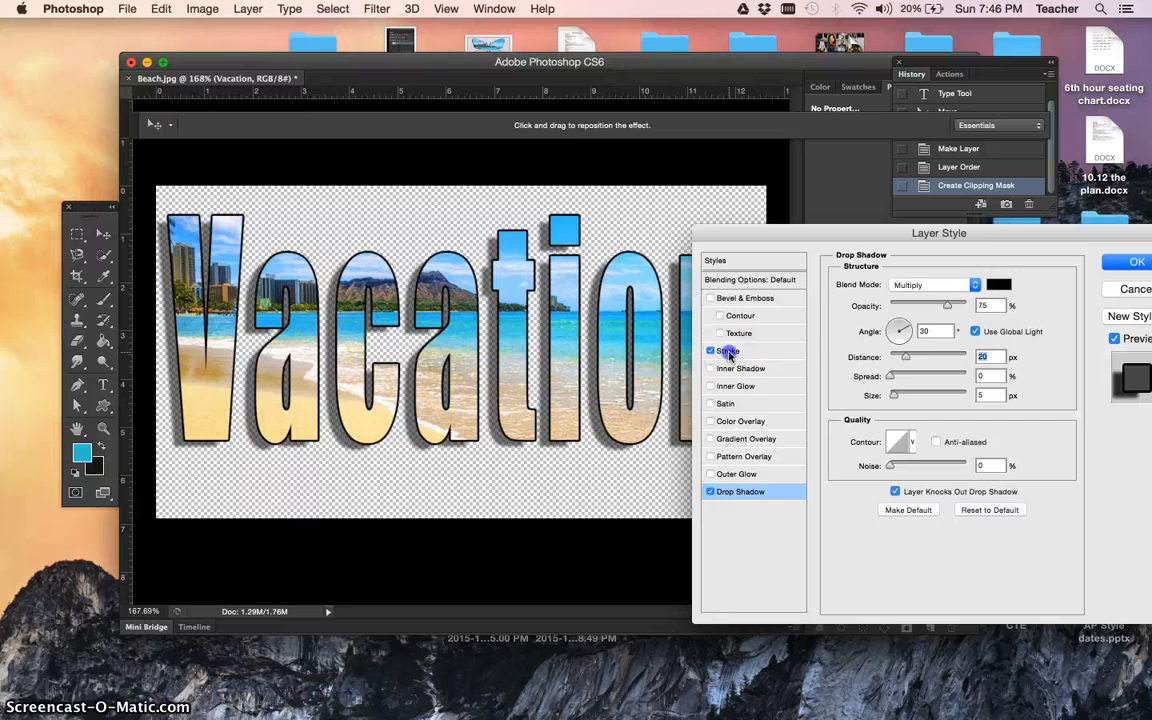
{"action": "left_click", "coordinate": [729, 352]}
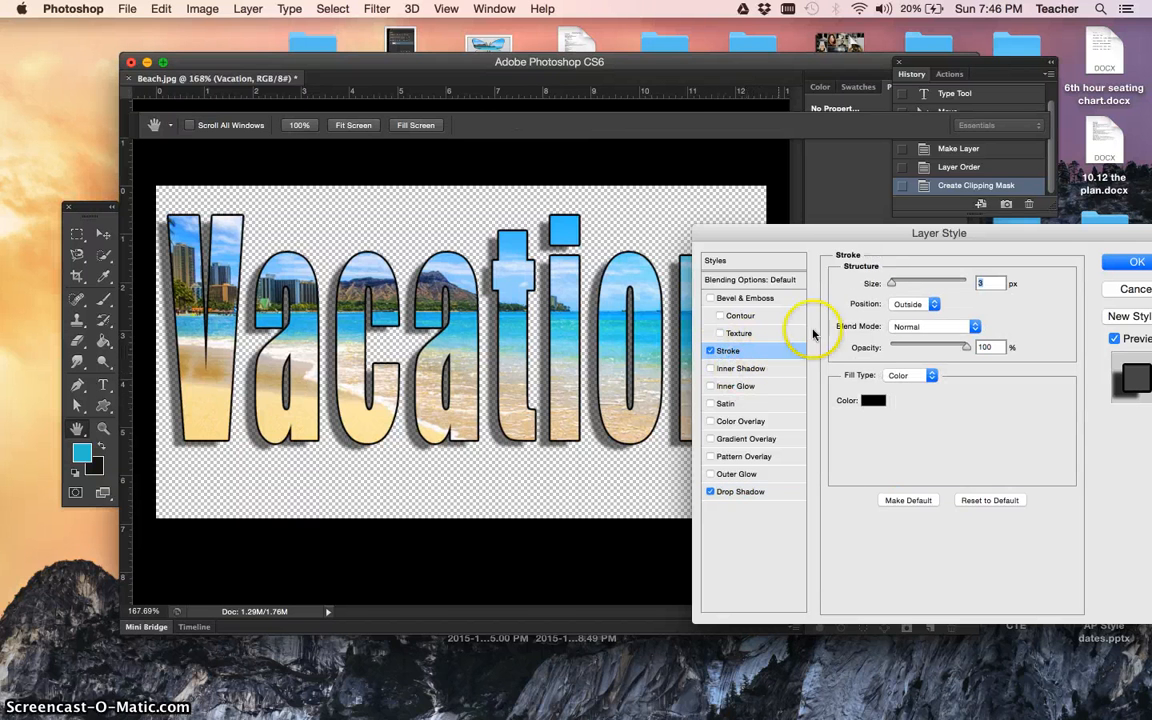
{"action": "left_click_drag", "start_coordinate": [872, 237], "coordinate": [848, 237]}
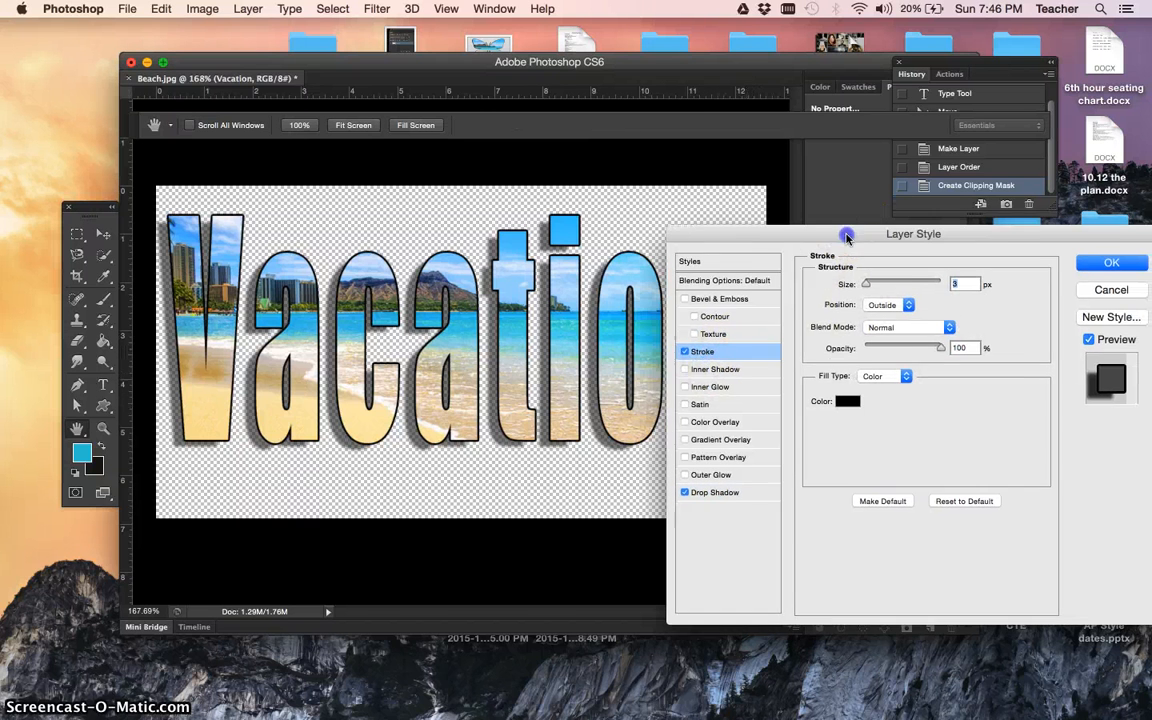
{"action": "left_click", "coordinate": [879, 284]}
{"action": "left_click_drag", "start_coordinate": [879, 284], "coordinate": [872, 287]}
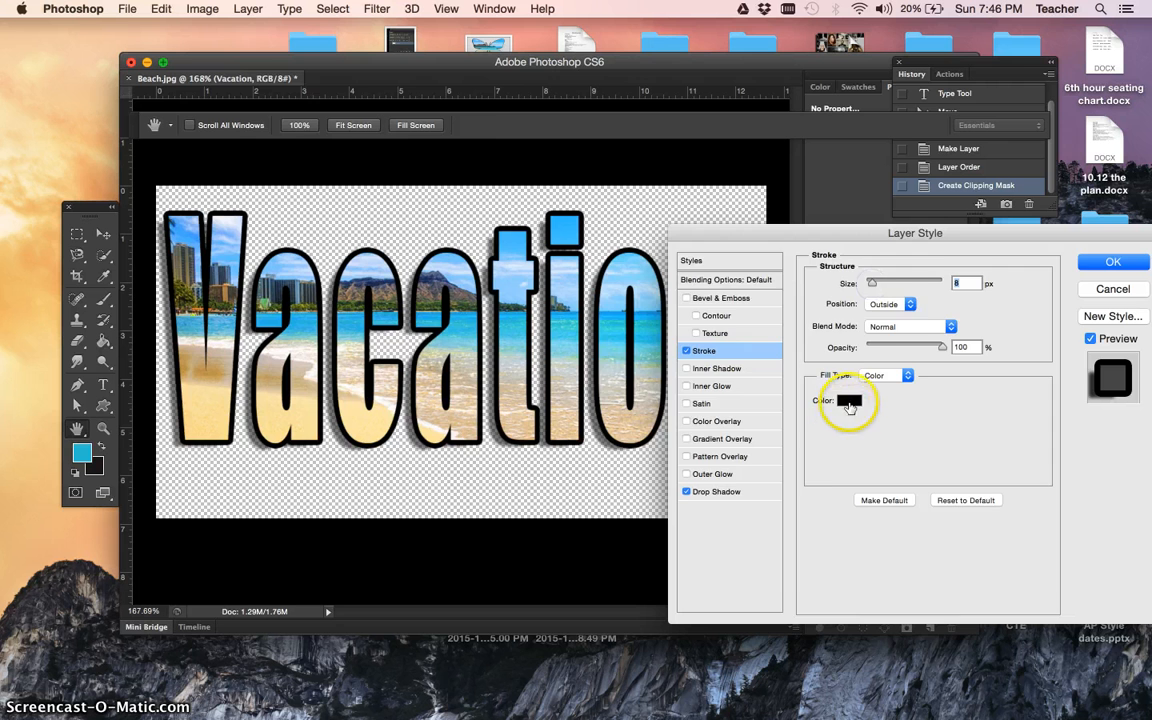
Step: Try red, blue and green as the stroke color, cancel the color change, and turn off the stroke
{"action": "left_click", "coordinate": [849, 400]}
{"action": "left_click", "coordinate": [801, 322]}
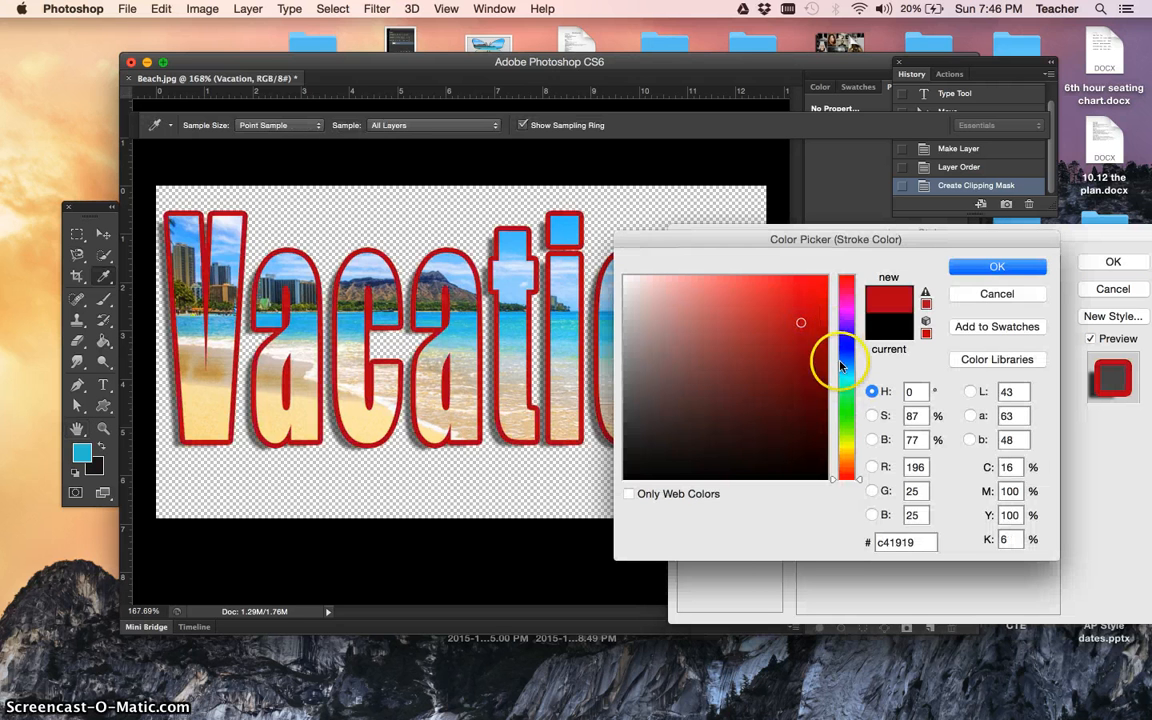
{"action": "left_click_drag", "start_coordinate": [845, 358], "coordinate": [848, 400]}
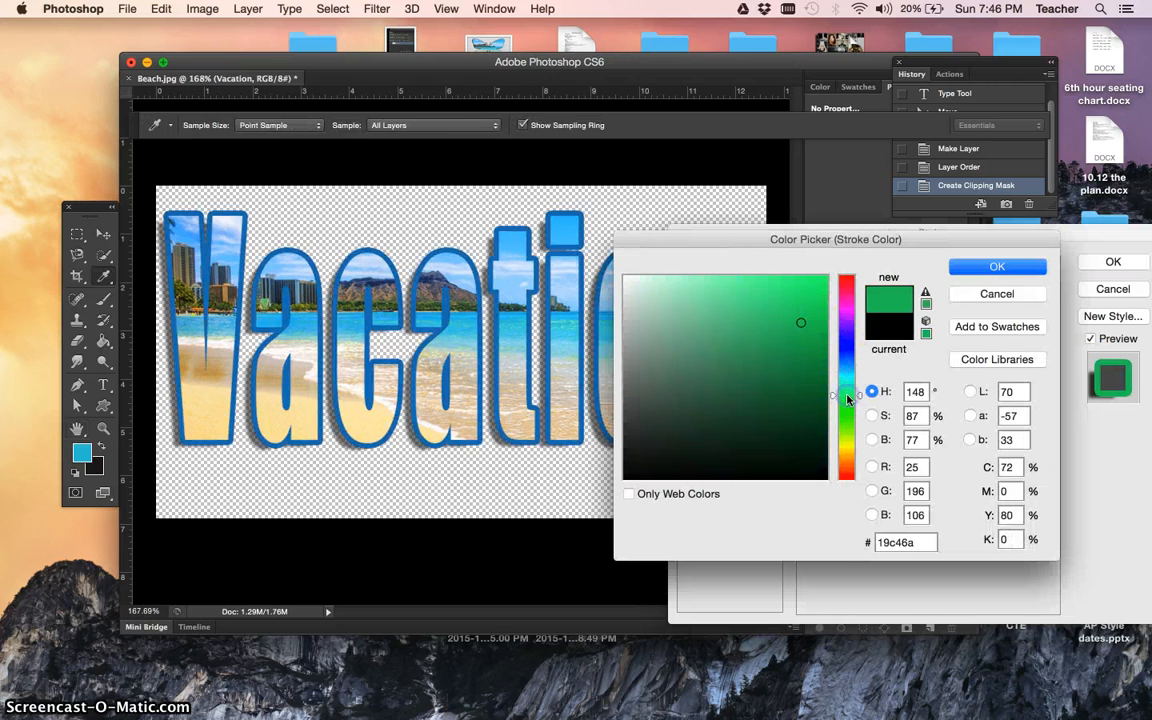
{"action": "left_click", "coordinate": [955, 295]}
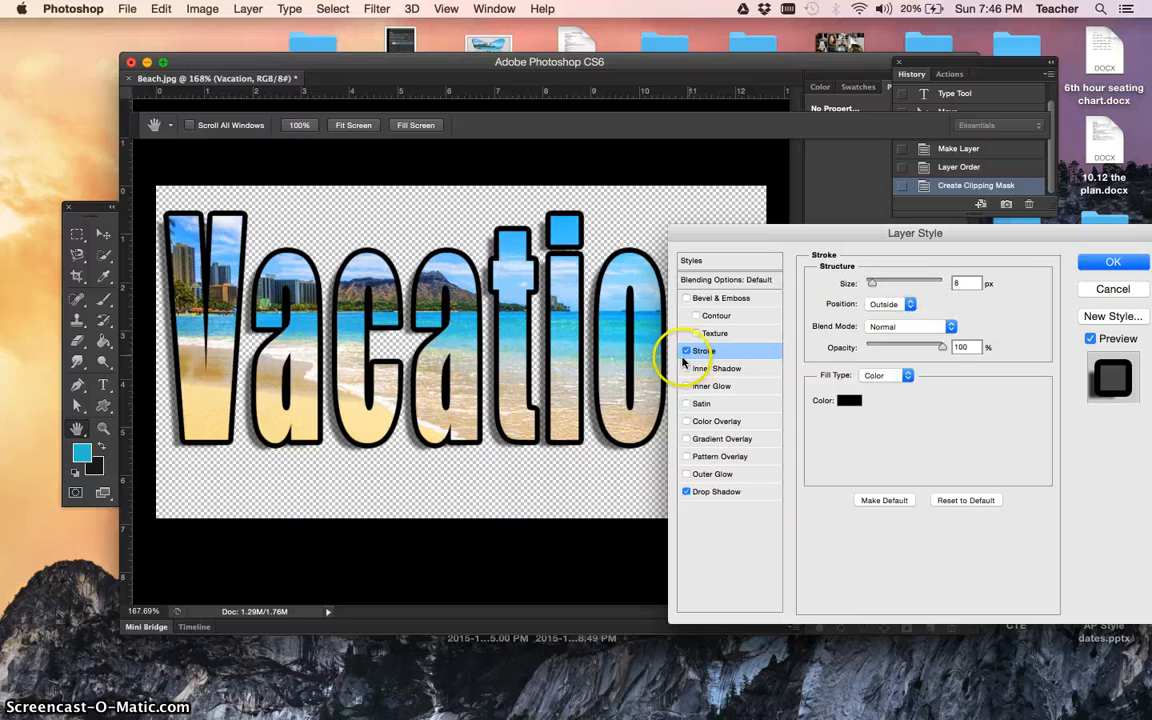
{"action": "left_click", "coordinate": [686, 352]}
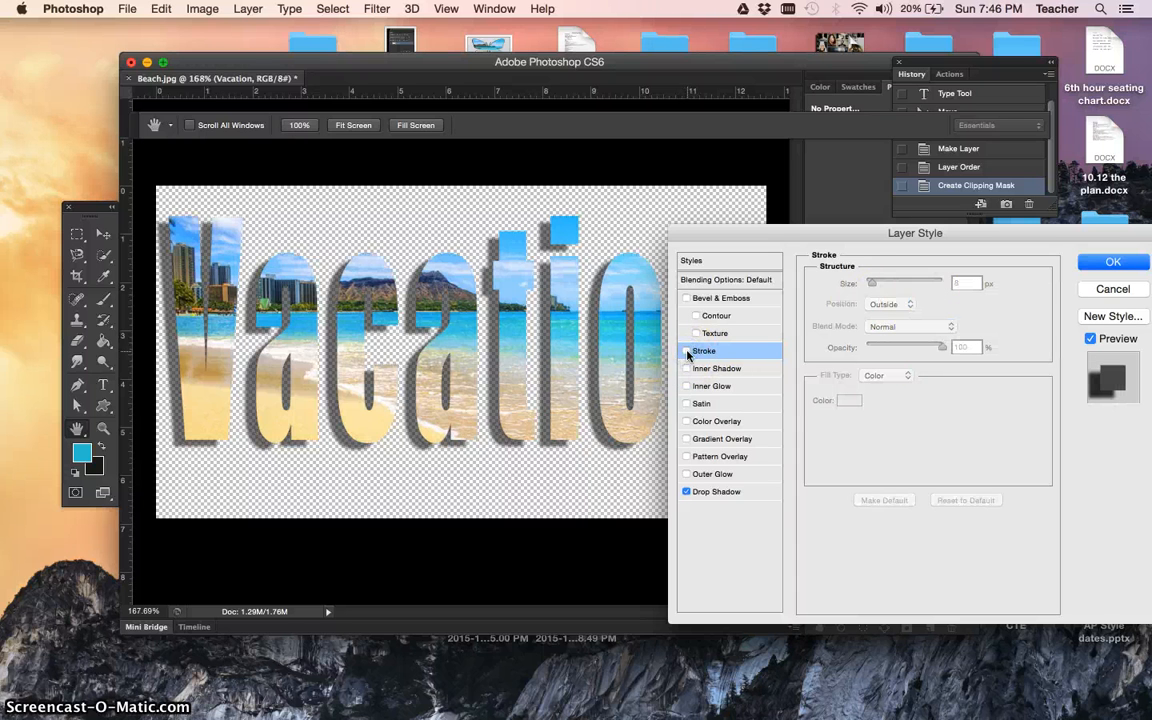
Step: Add the Bevel & Emboss effect to the Vacation text layer and apply the layer style with the drop shadow
{"action": "left_click", "coordinate": [699, 319]}
{"action": "left_click", "coordinate": [686, 298]}
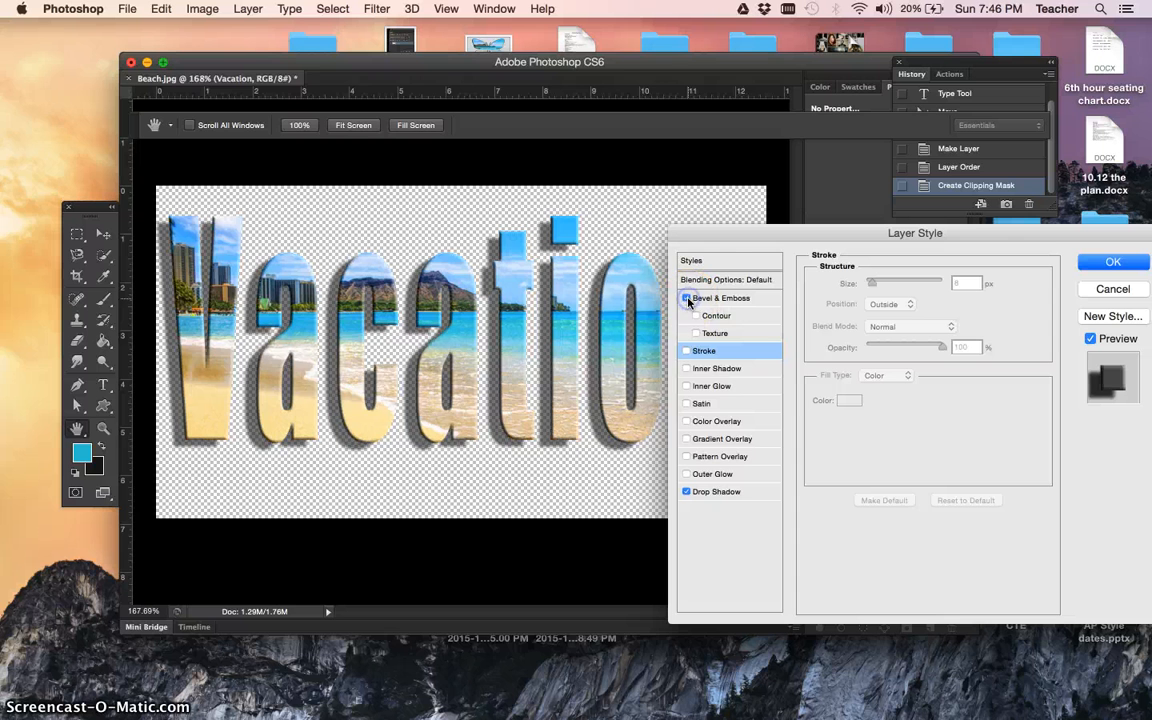
{"action": "left_click_drag", "start_coordinate": [753, 230], "coordinate": [826, 253]}
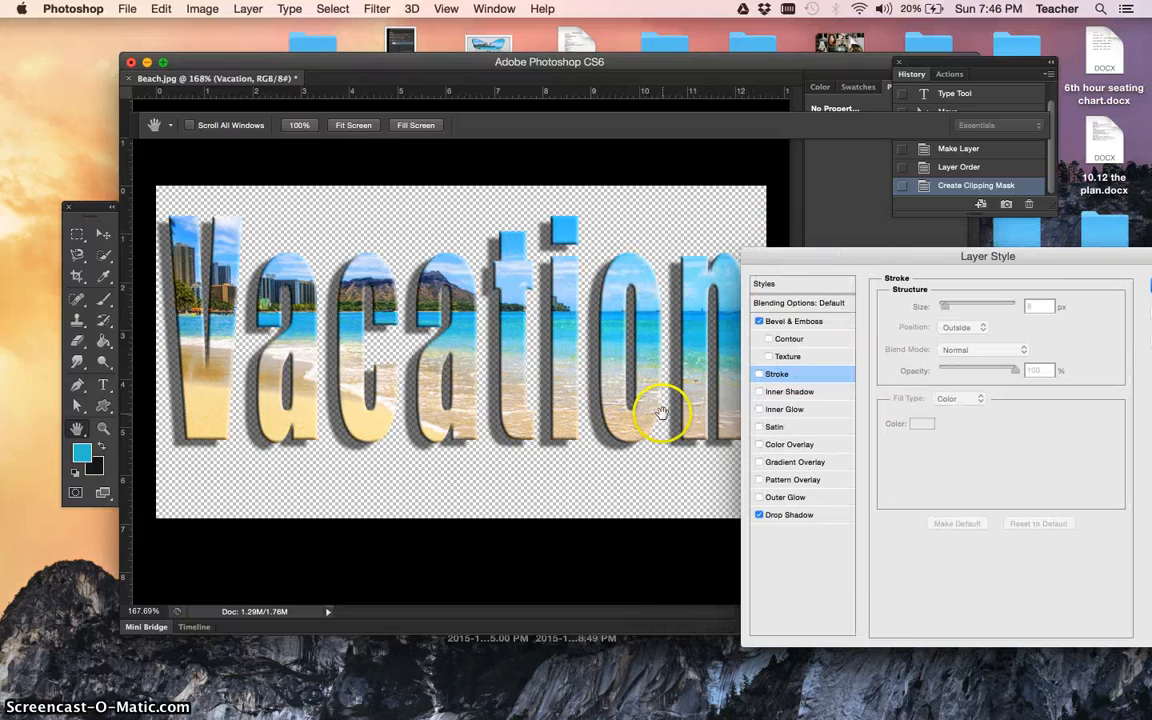
{"action": "left_click_drag", "start_coordinate": [815, 256], "coordinate": [541, 485]}
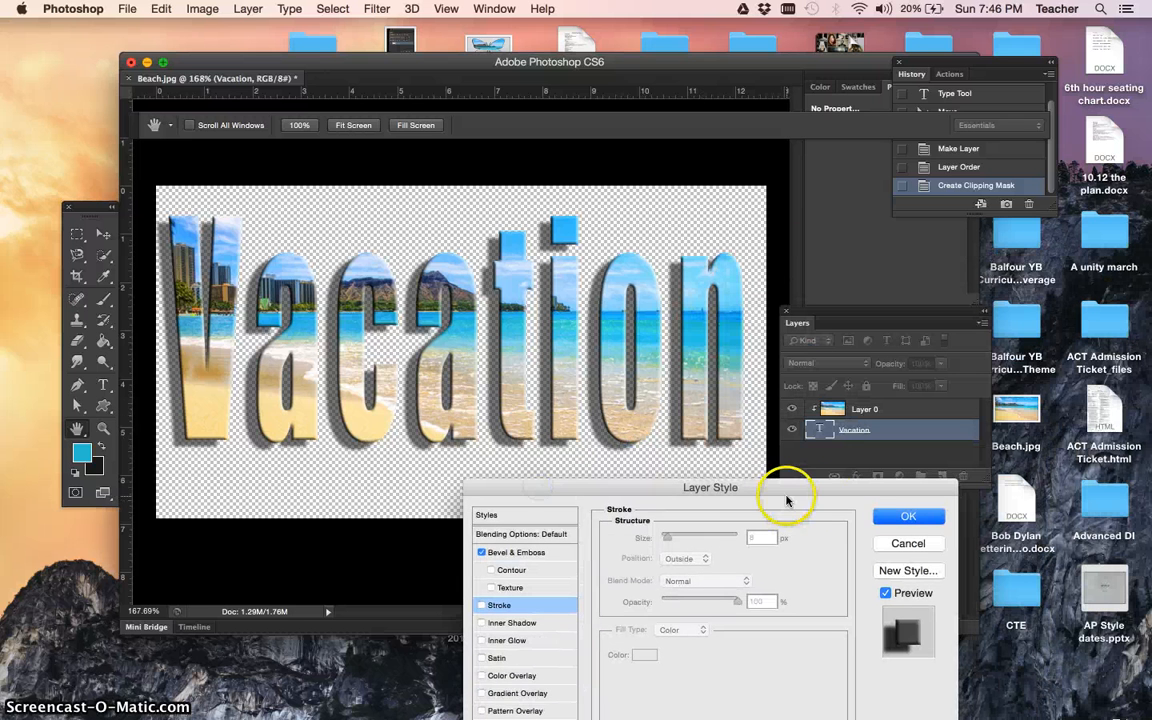
{"action": "left_click", "coordinate": [903, 515]}
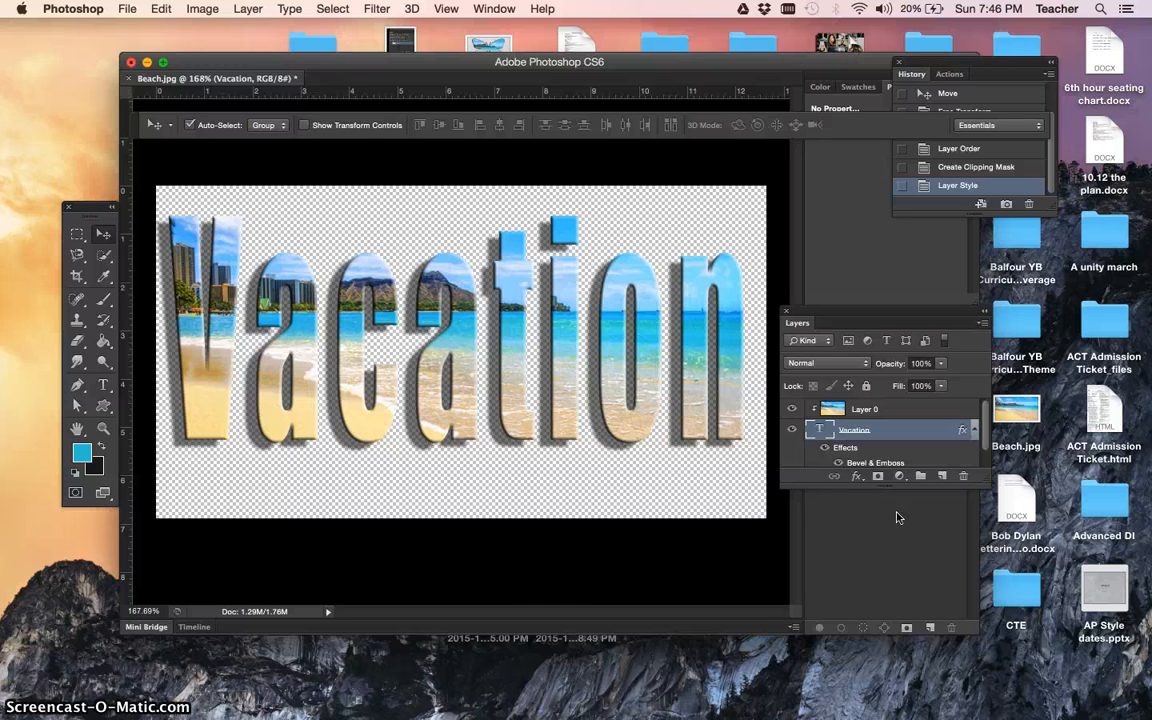
Step: Preview the Vacation image on the page in the print settings, and cancel without printing
{"action": "left_click", "coordinate": [751, 487]}
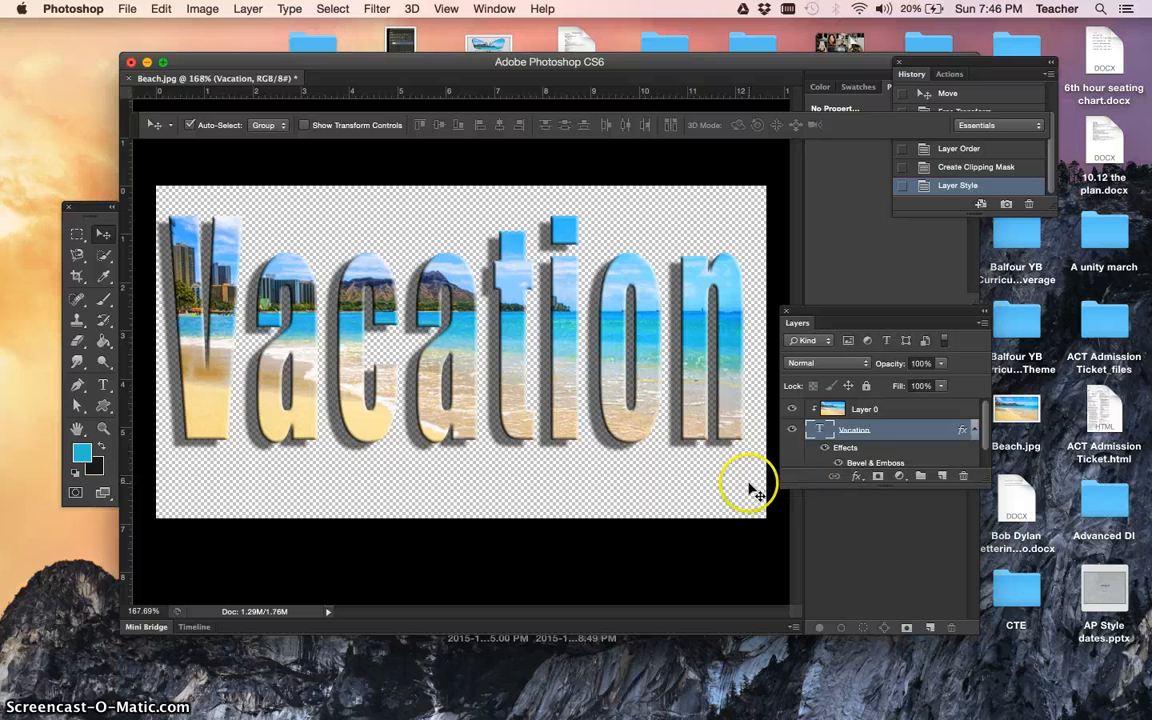
{"action": "key", "text": "super+p"}
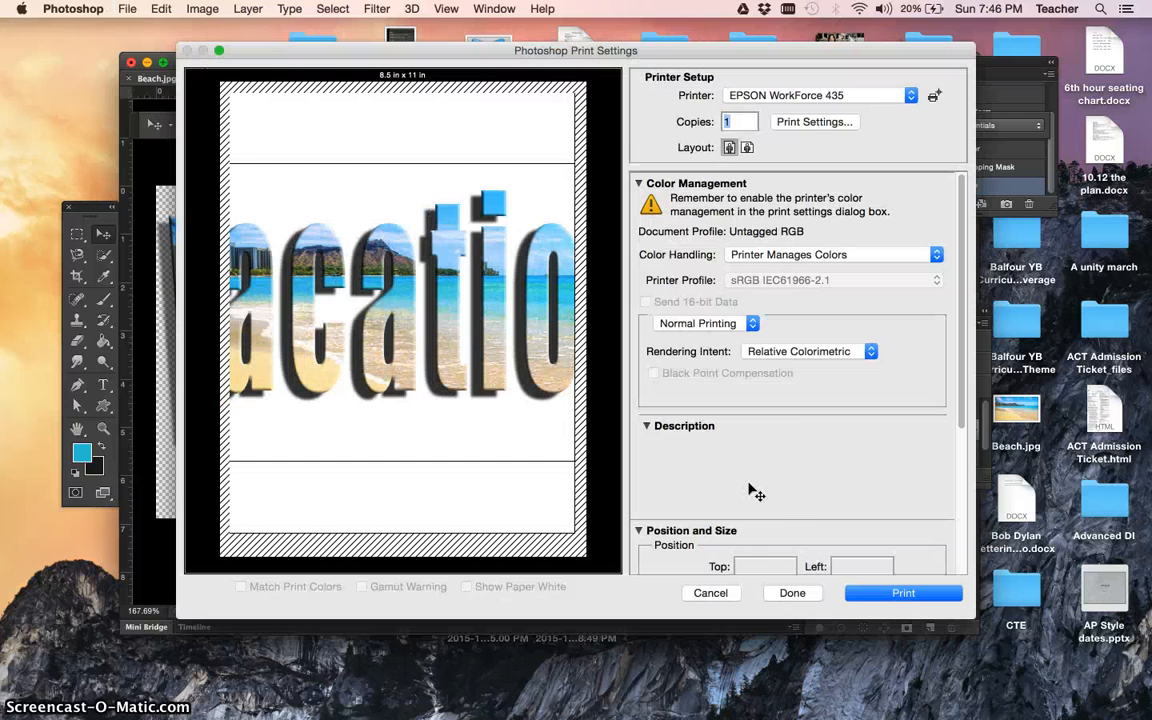
{"action": "left_click", "coordinate": [718, 593]}
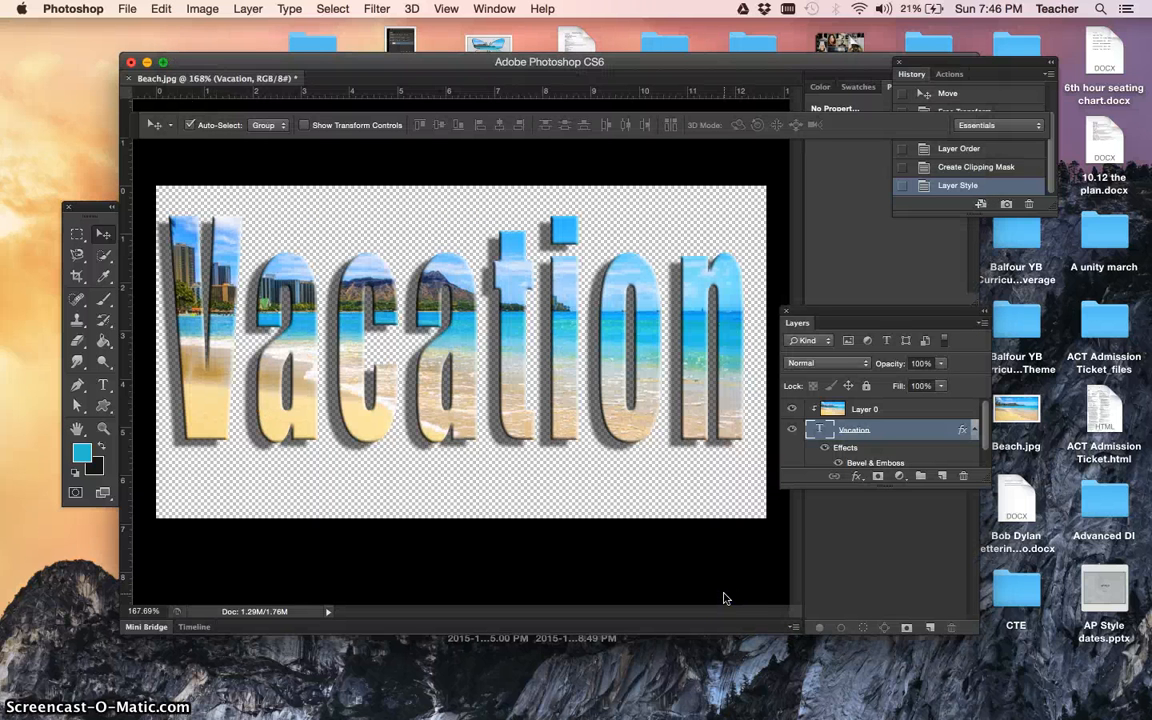
{"action": "key", "text": "super+p"}
{"action": "left_click", "coordinate": [724, 596]}
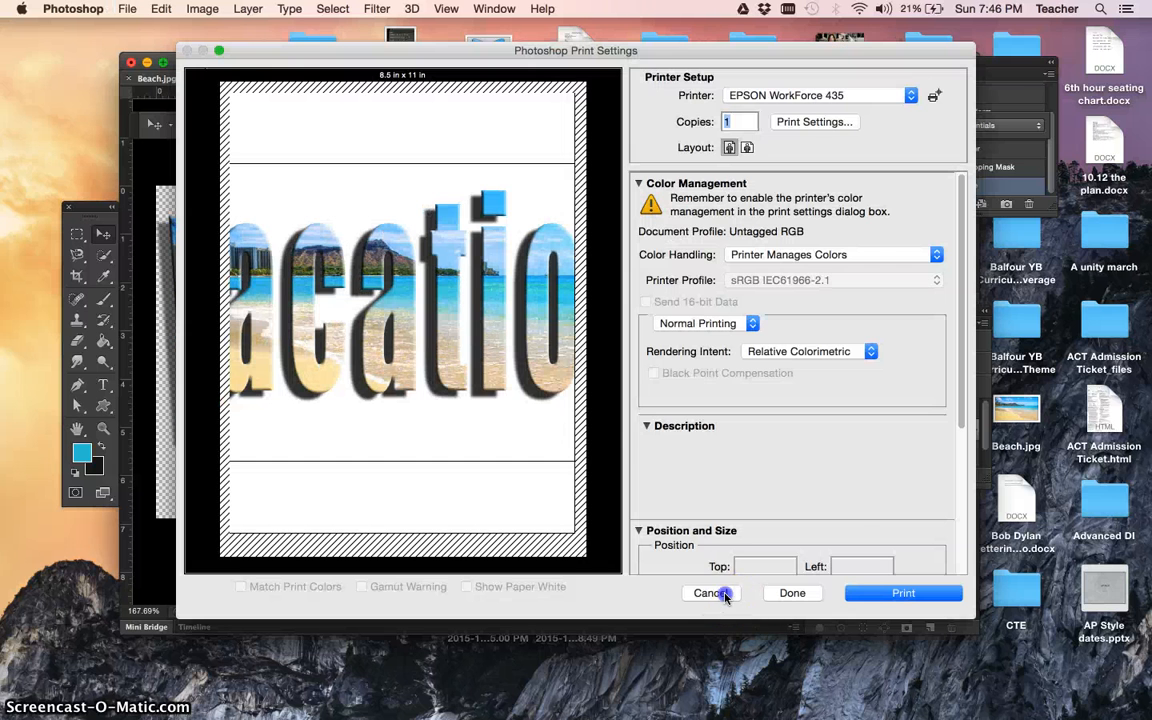